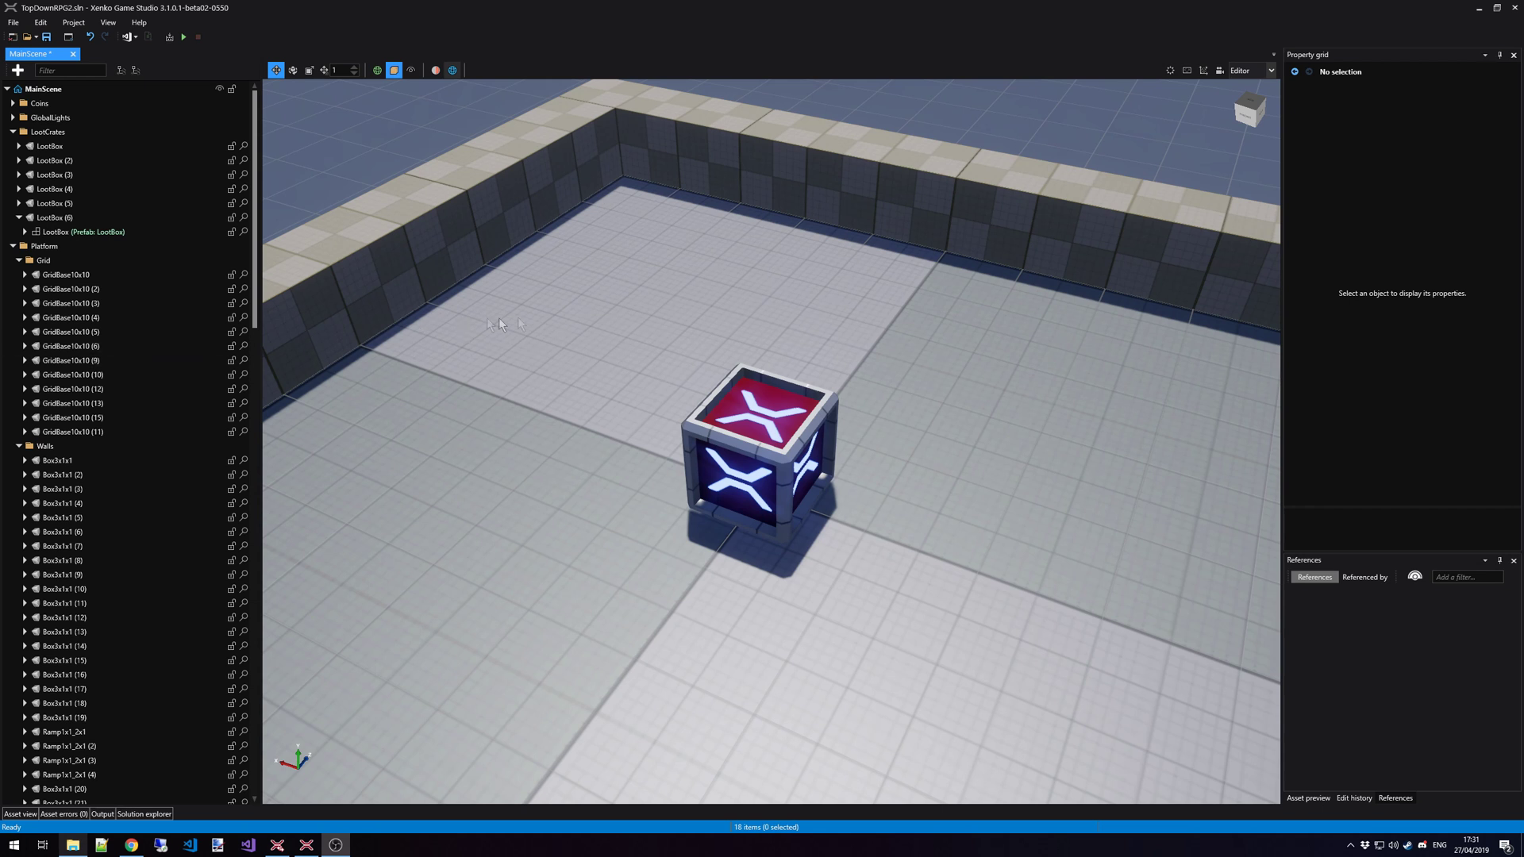
- Select the LootBox crate (position 0, 0.5, 0, rotation 0, scale 1) and activate the rotation gizmo
click(783, 407)
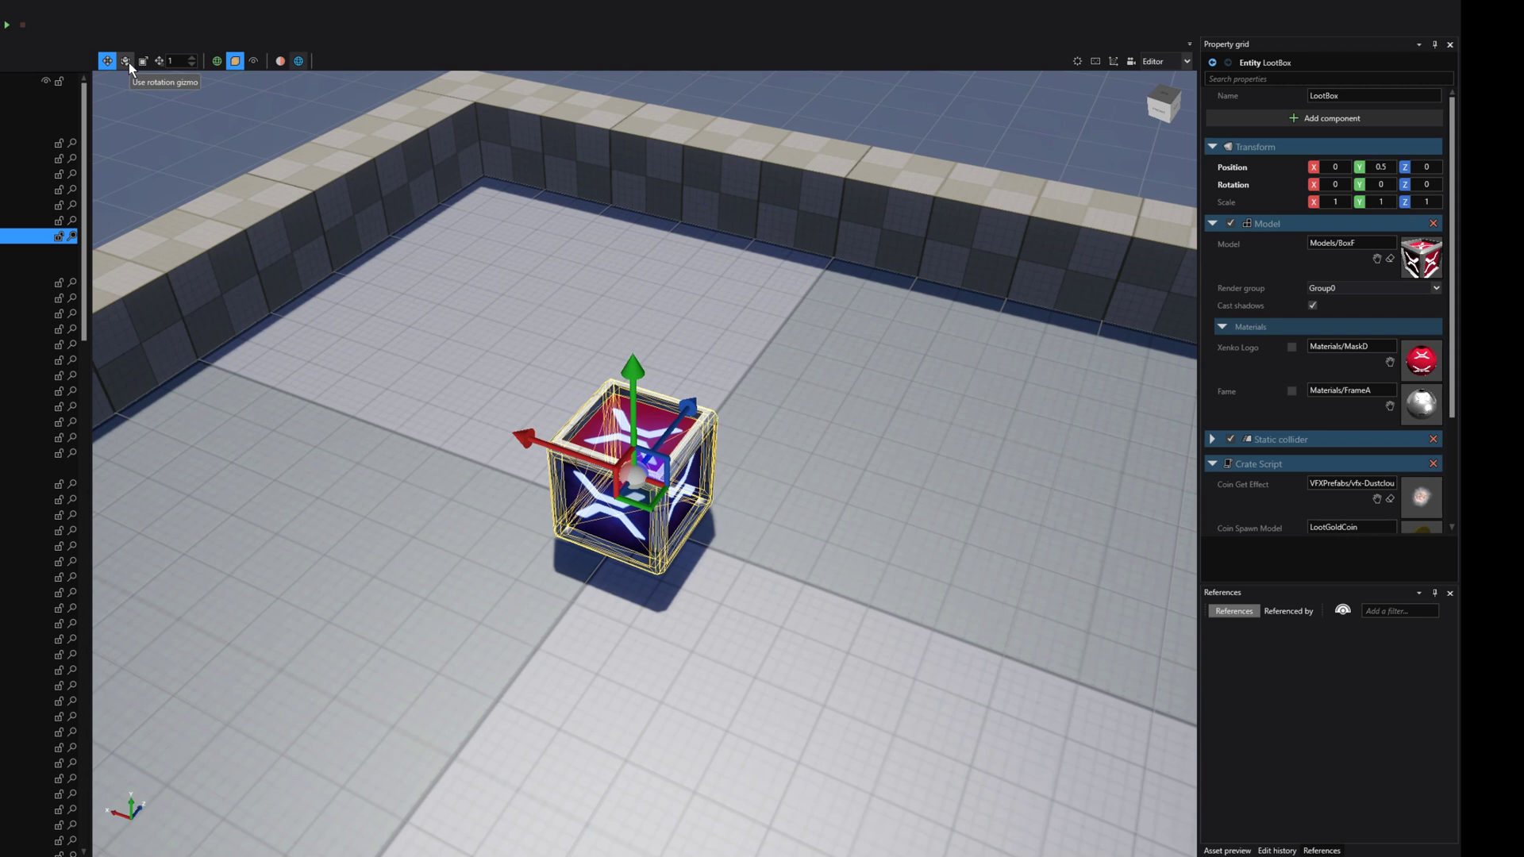
click(126, 61)
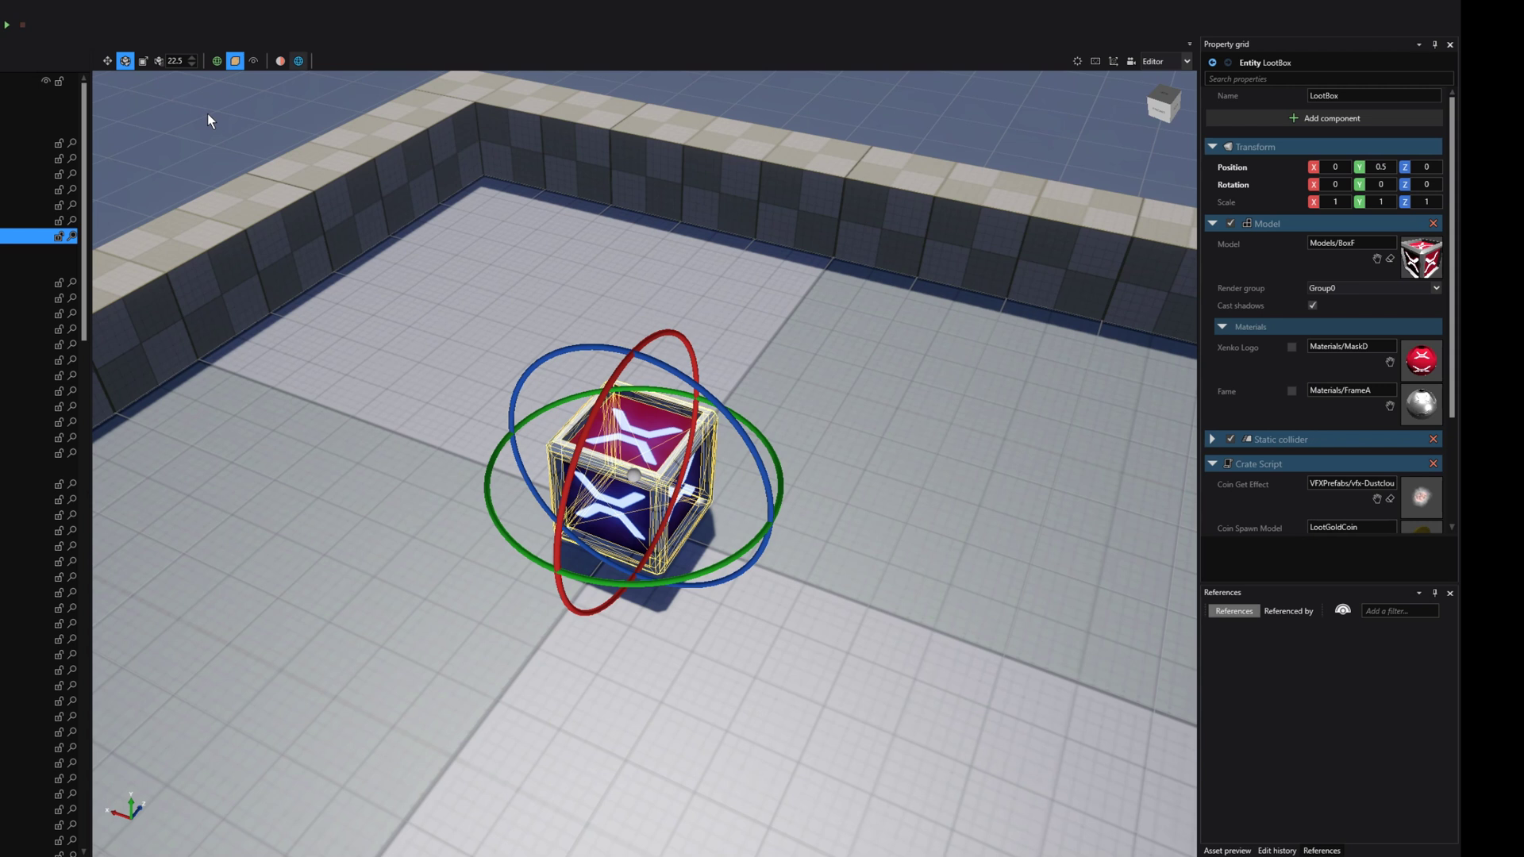
key(w)
key(e)
key(w)
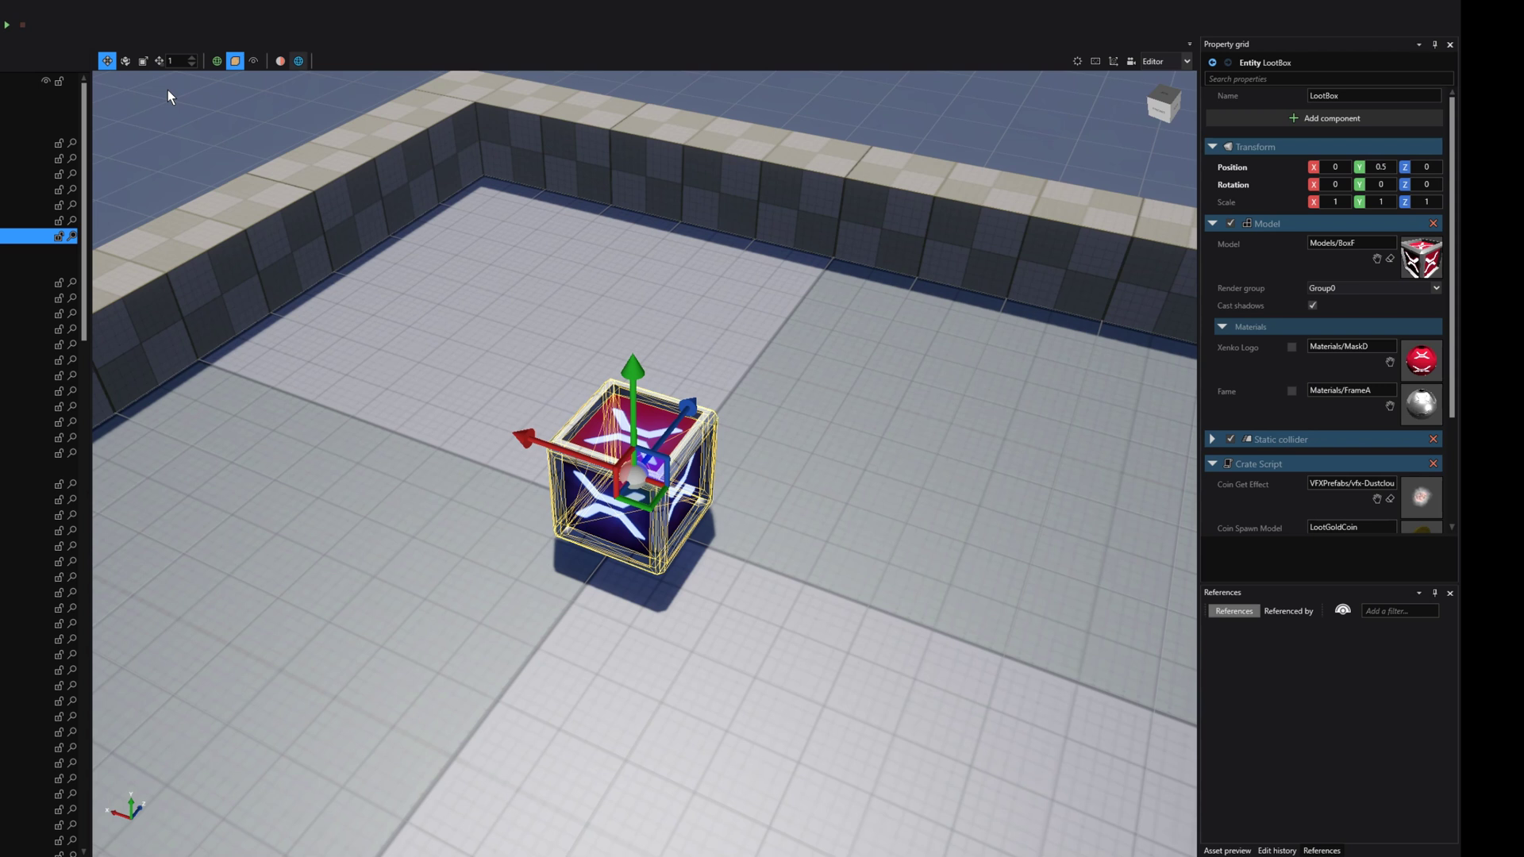
key(e)
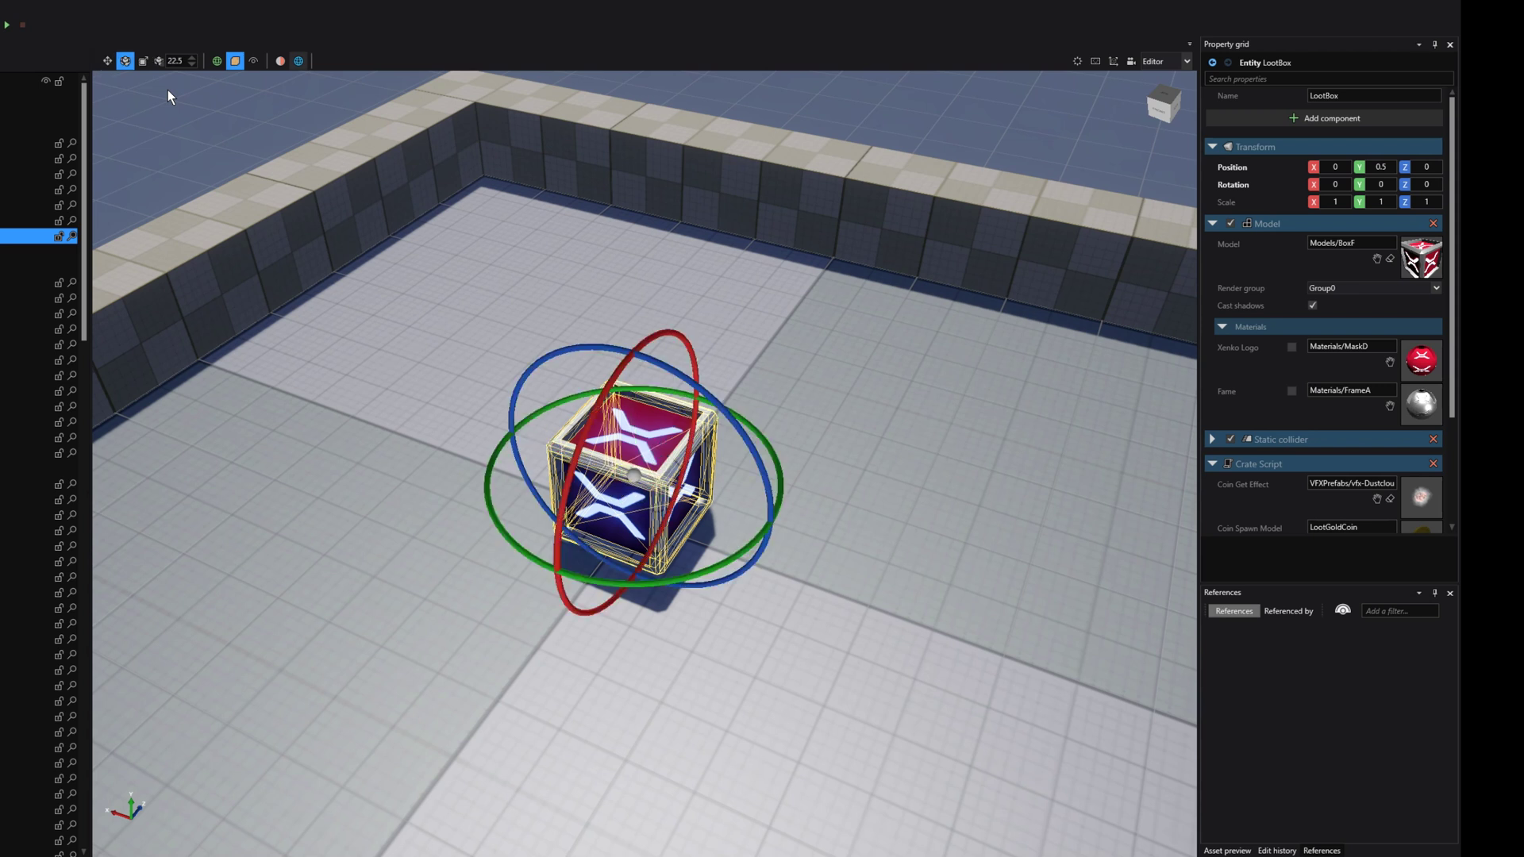
key(r)
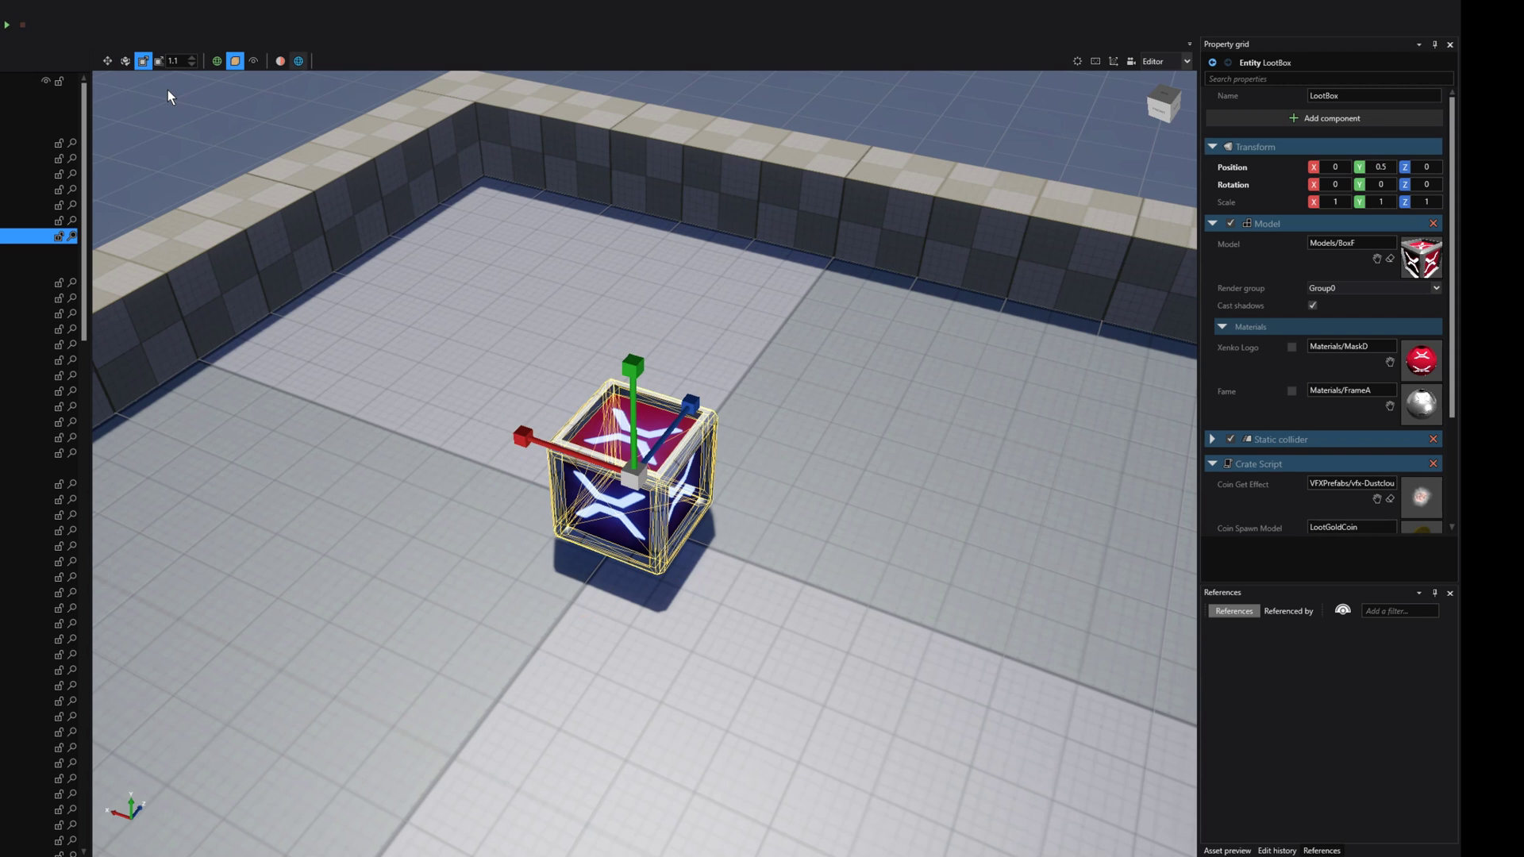
key(w)
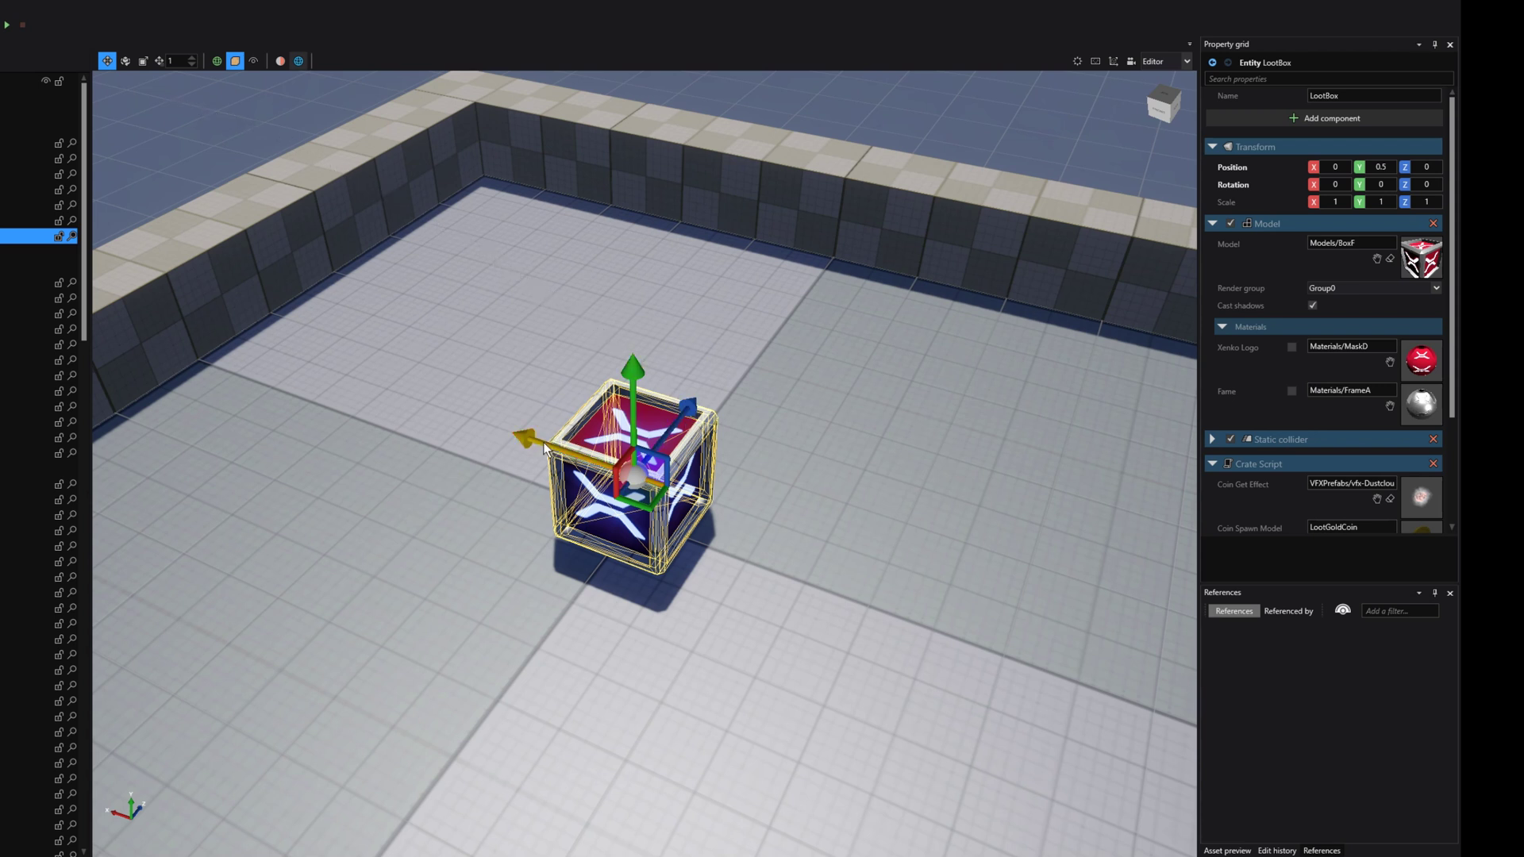
drag(543, 441, 538, 408)
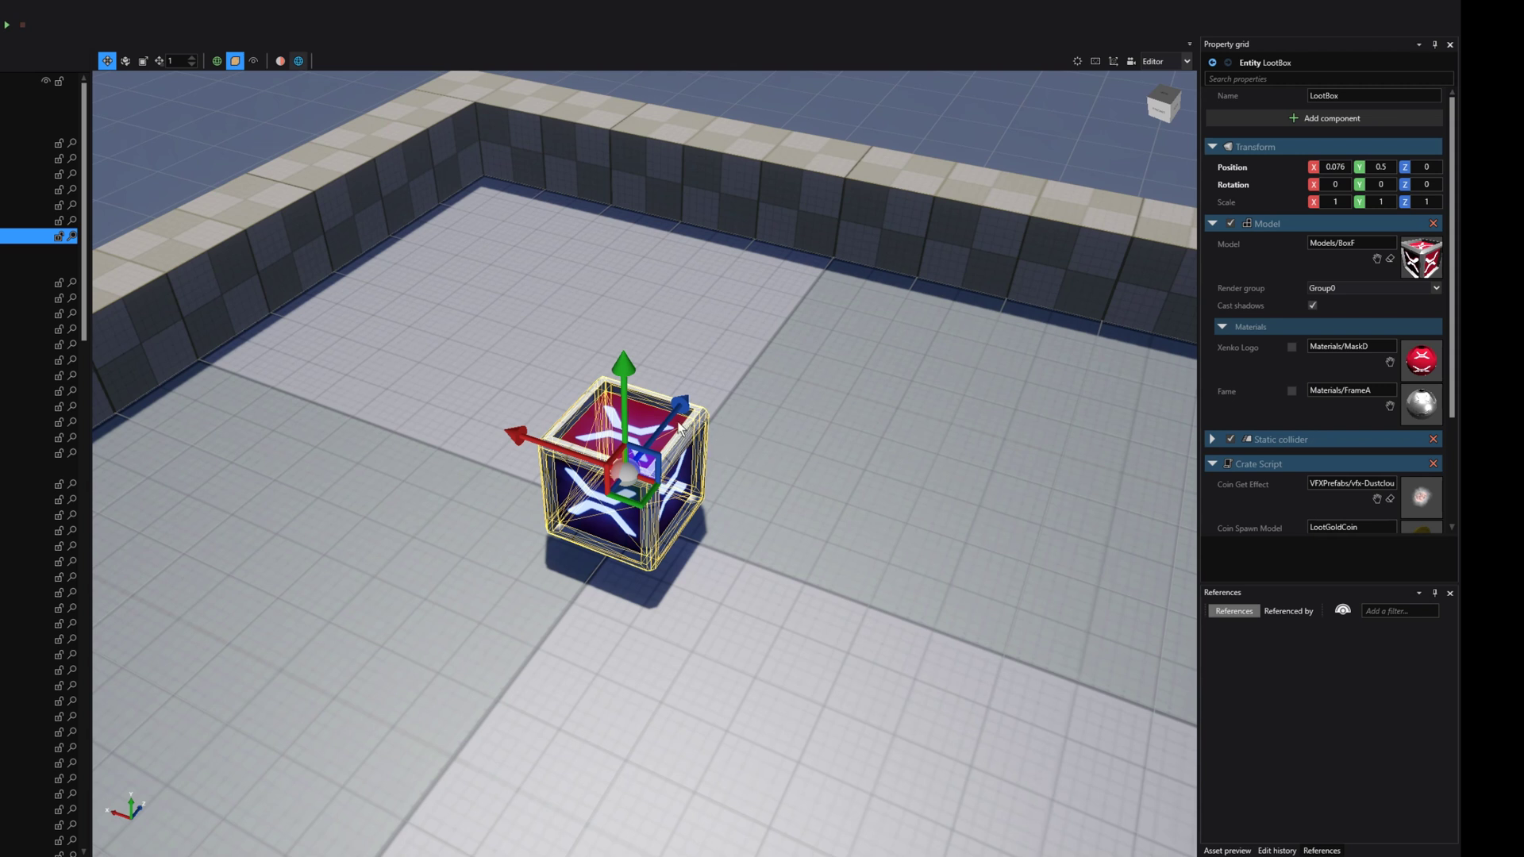
mouse_move(673, 424)
mouse_down()
mouse_move(720, 317)
mouse_move(803, 232)
mouse_move(814, 242)
mouse_move(770, 353)
mouse_move(685, 423)
mouse_move(671, 480)
mouse_move(587, 524)
mouse_move(503, 649)
mouse_move(651, 476)
mouse_move(707, 435)
mouse_move(672, 414)
mouse_up()
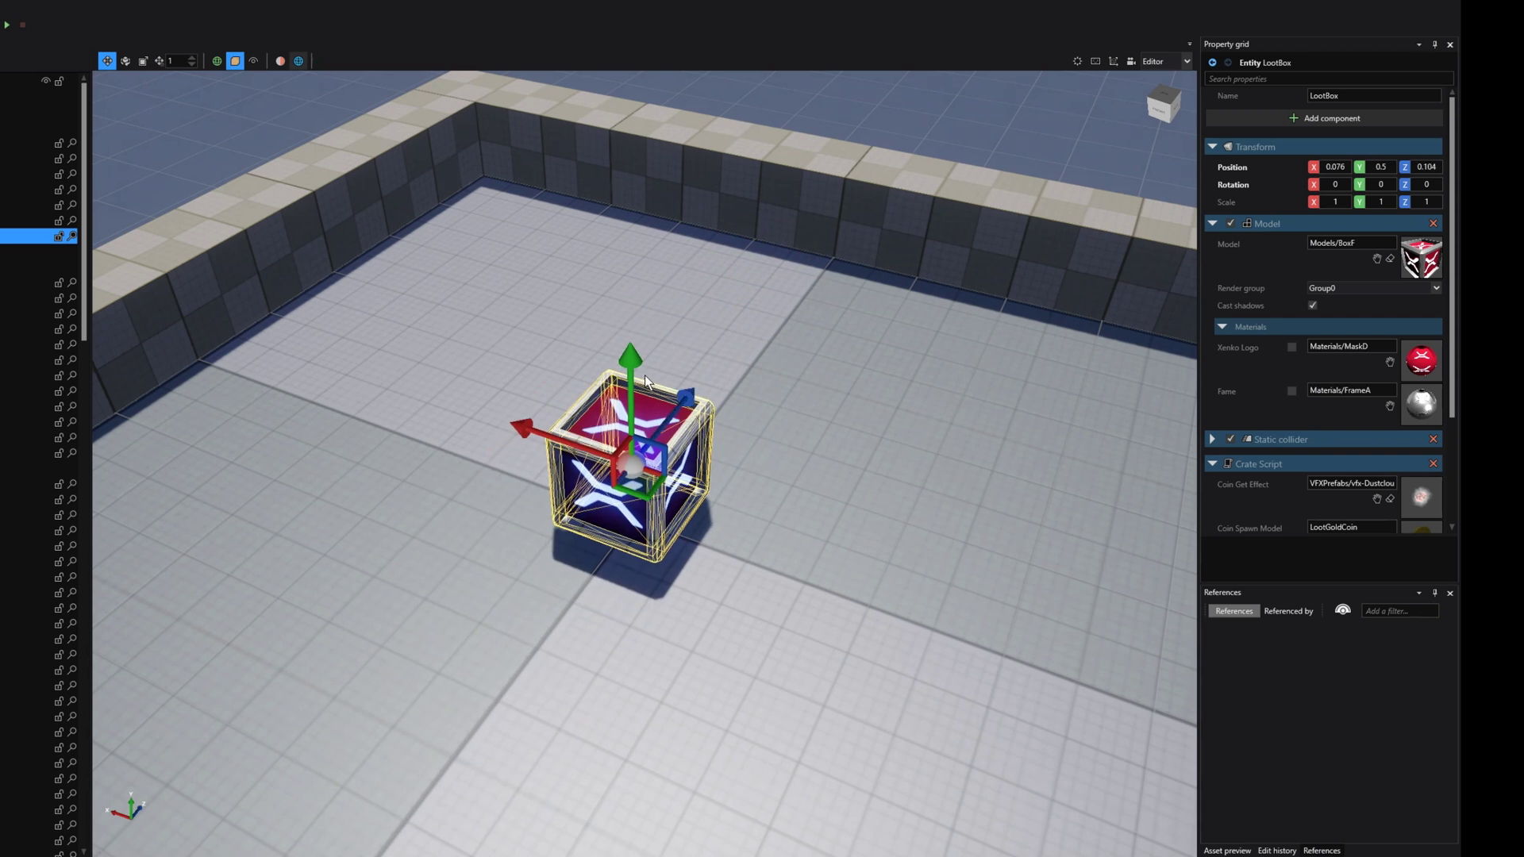
drag(635, 372, 668, 357)
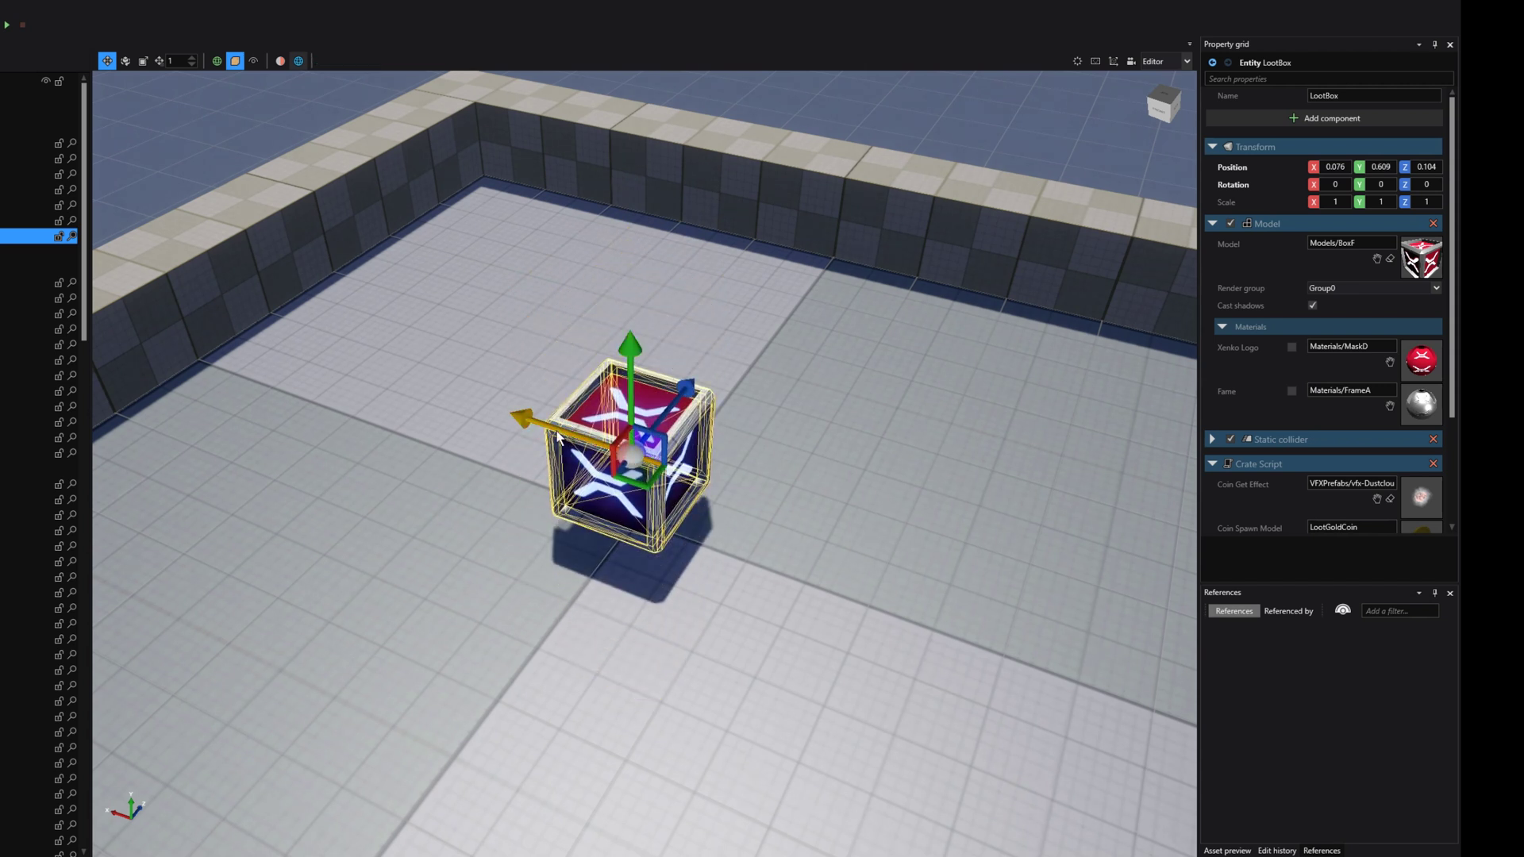
mouse_move(558, 436)
mouse_down()
mouse_move(458, 420)
mouse_move(290, 327)
mouse_move(573, 482)
mouse_move(551, 459)
mouse_up()
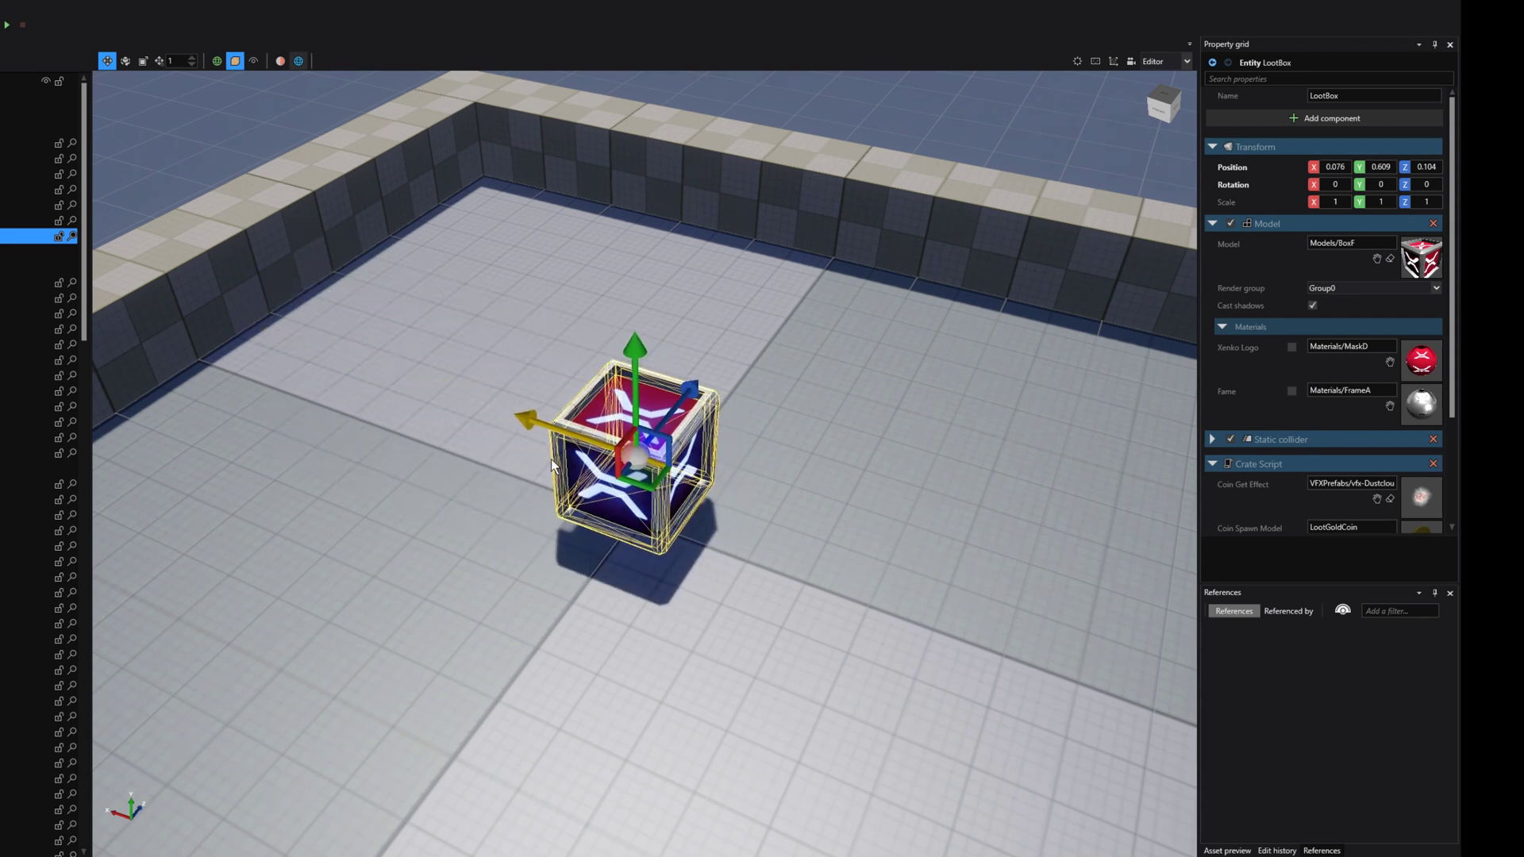
key(ctrl+z)
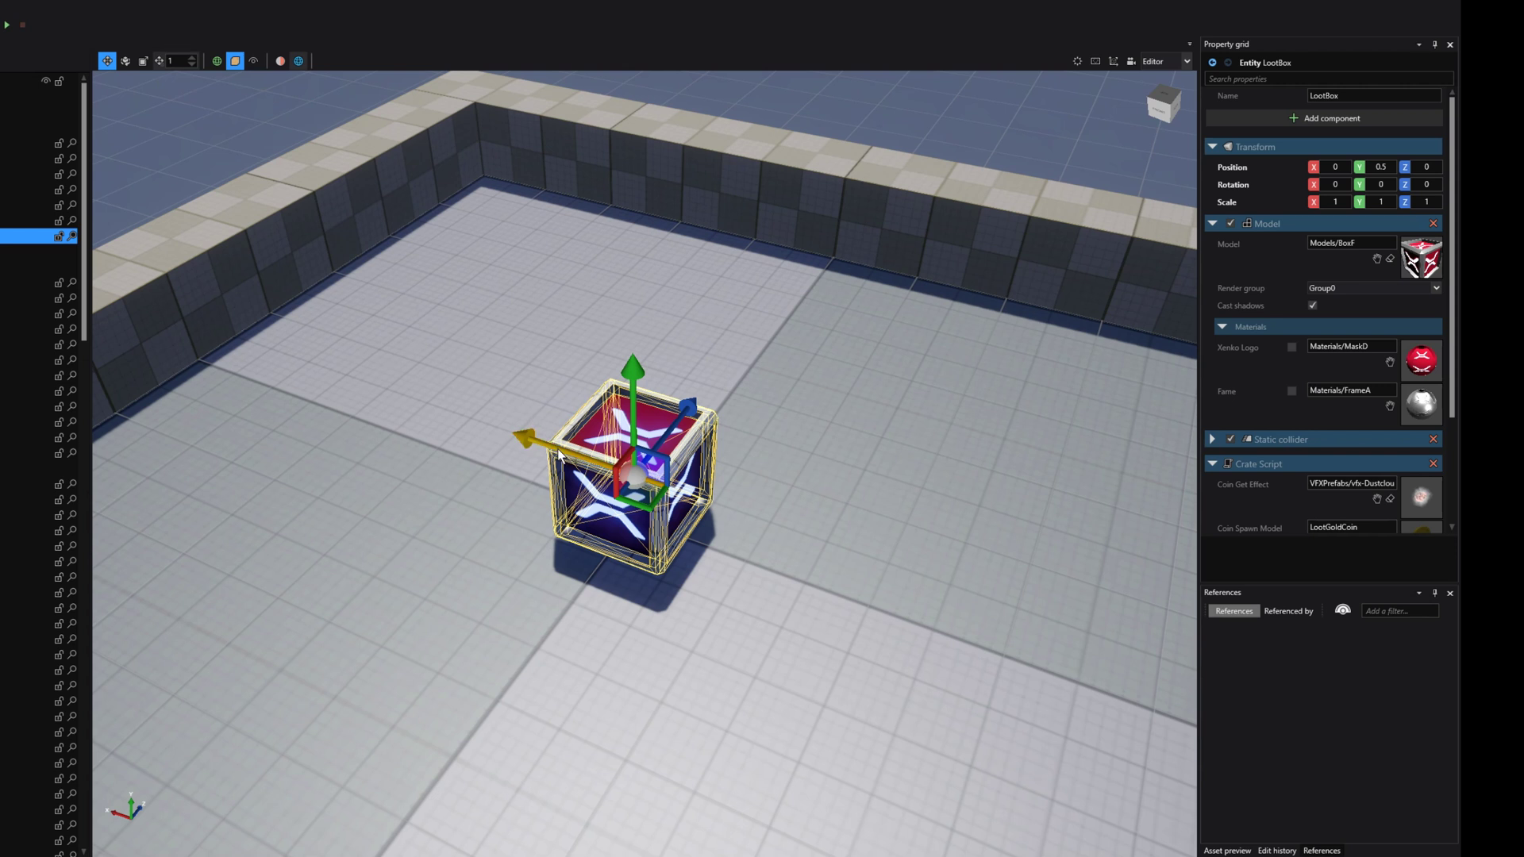
mouse_move(559, 454)
mouse_down()
mouse_move(232, 305)
mouse_move(572, 476)
mouse_up()
click(170, 61)
- Rotate the LootBox crate 135° on Y using 45° rotation snapping
click(125, 63)
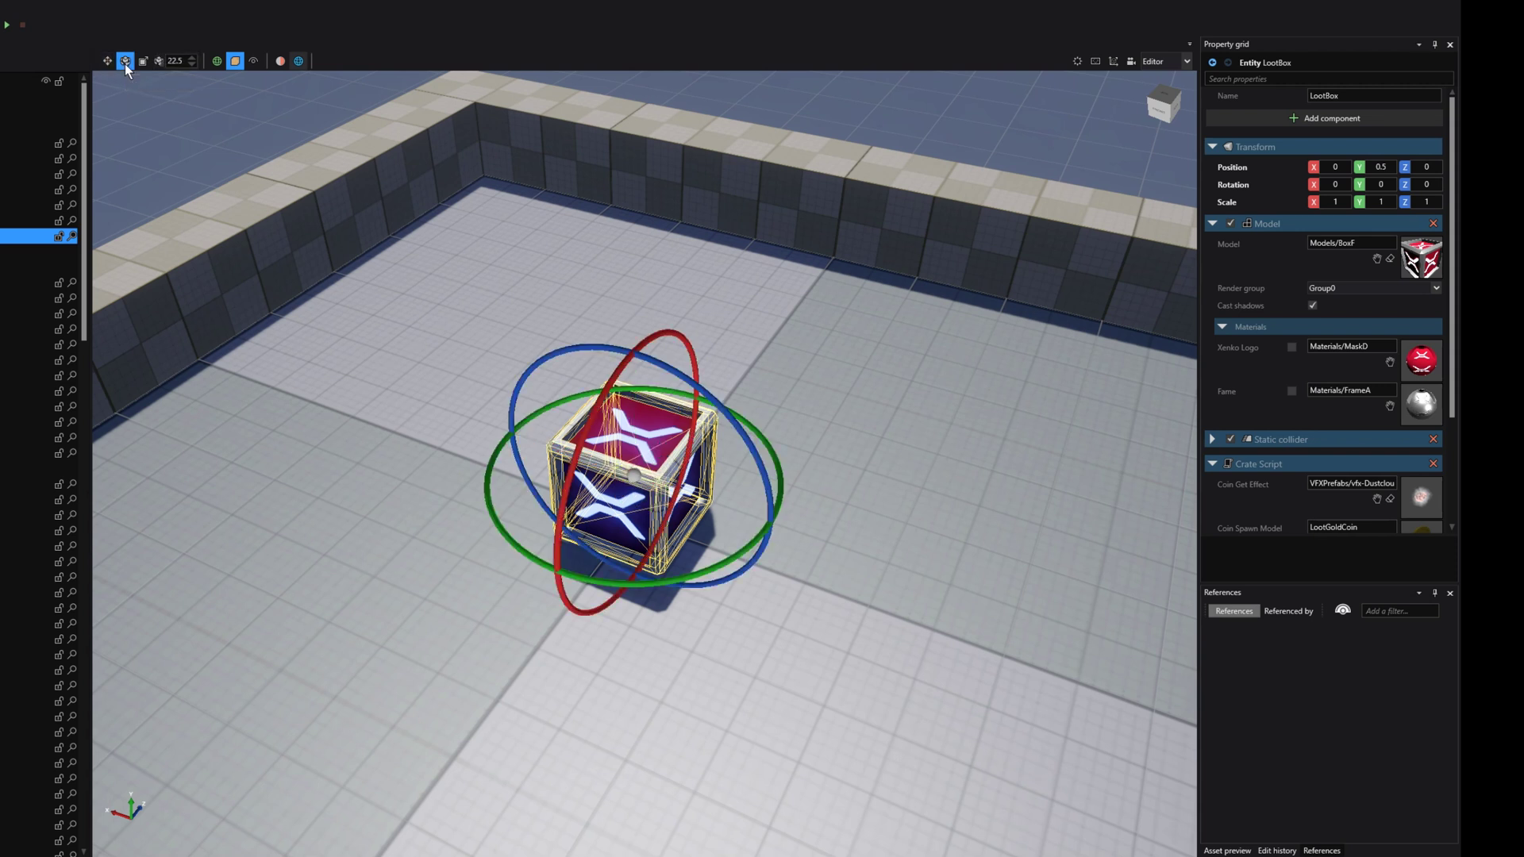
click(174, 61)
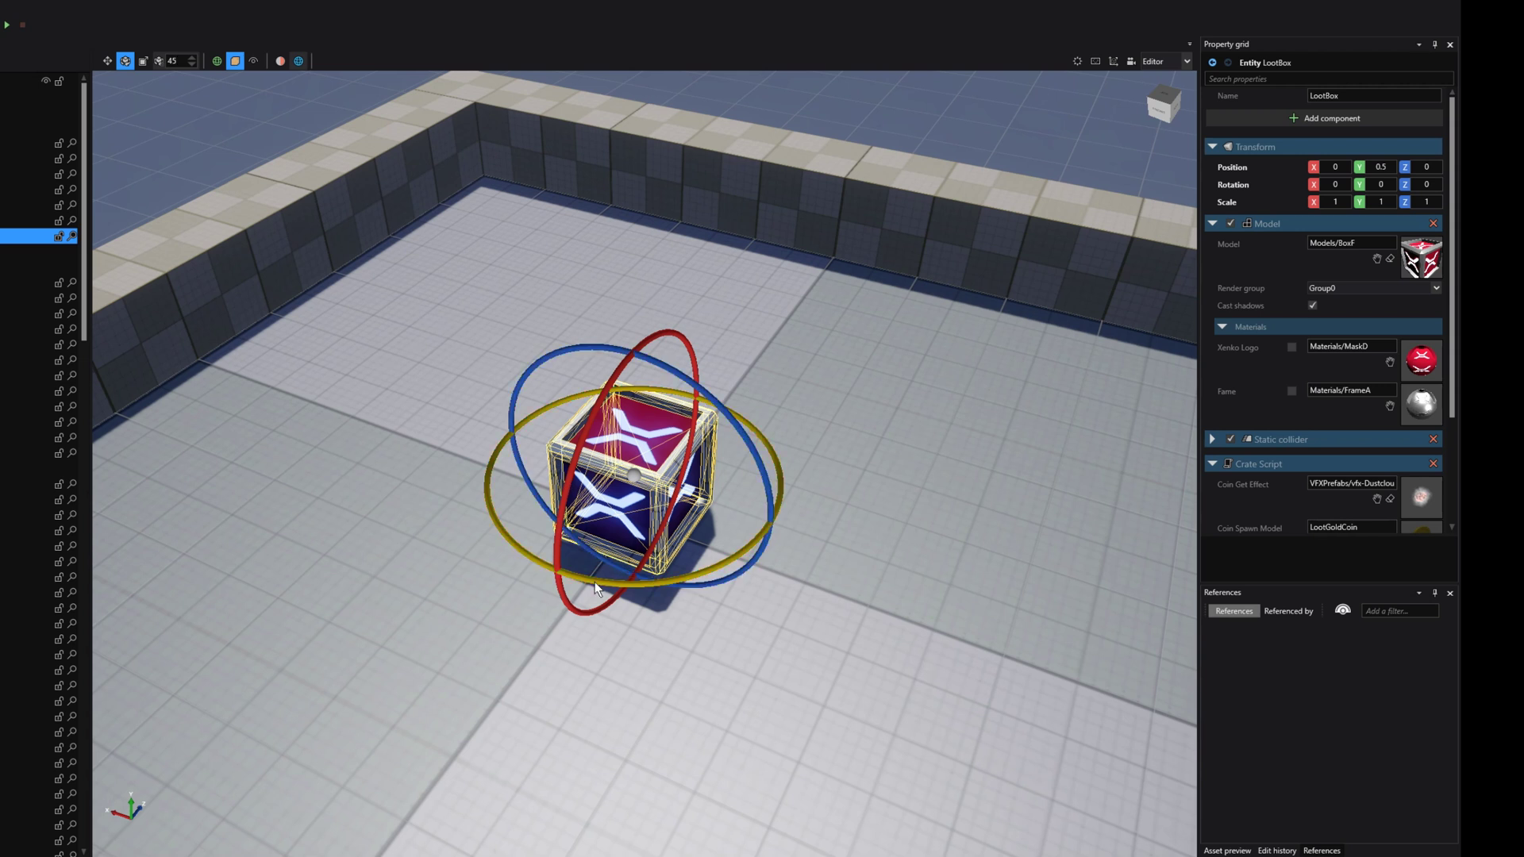
drag(596, 583, 968, 452)
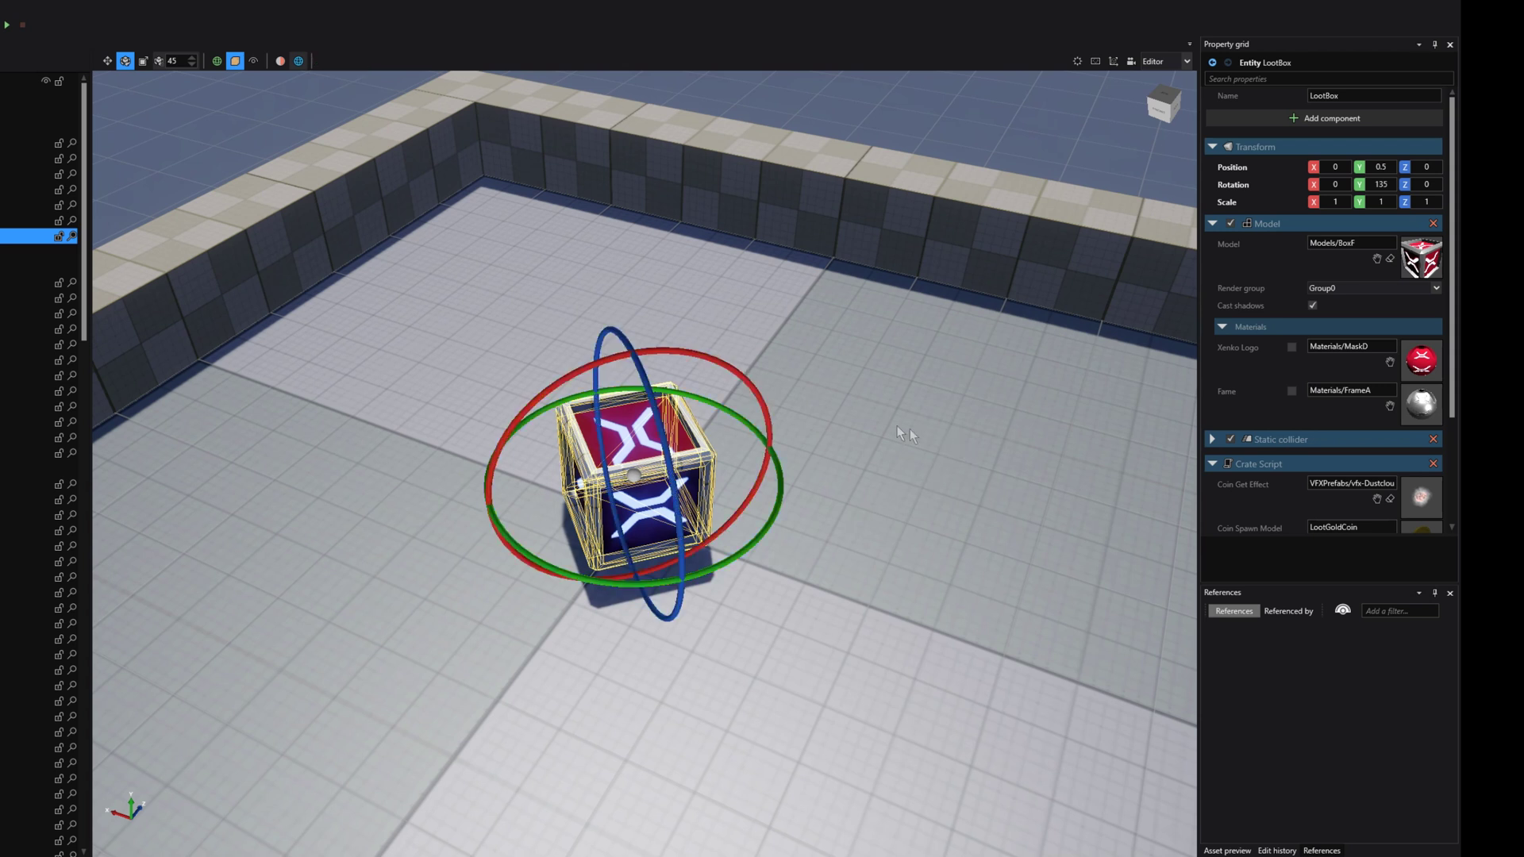
click(143, 62)
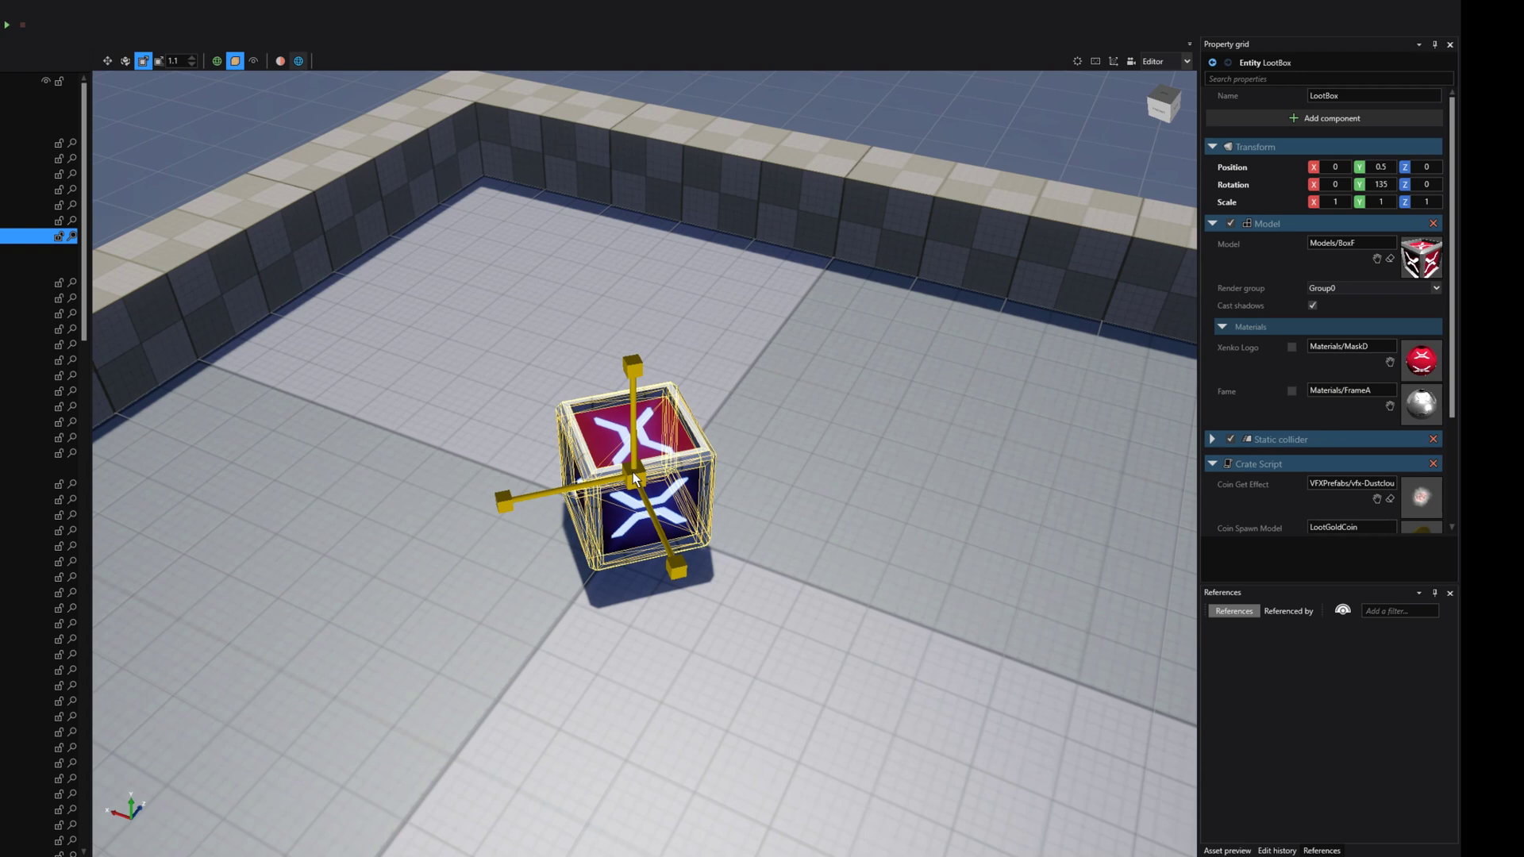
- Scale the crate uniformly to 1.524, then stretch X slightly to 1.552
scroll(632, 473, up, 6)
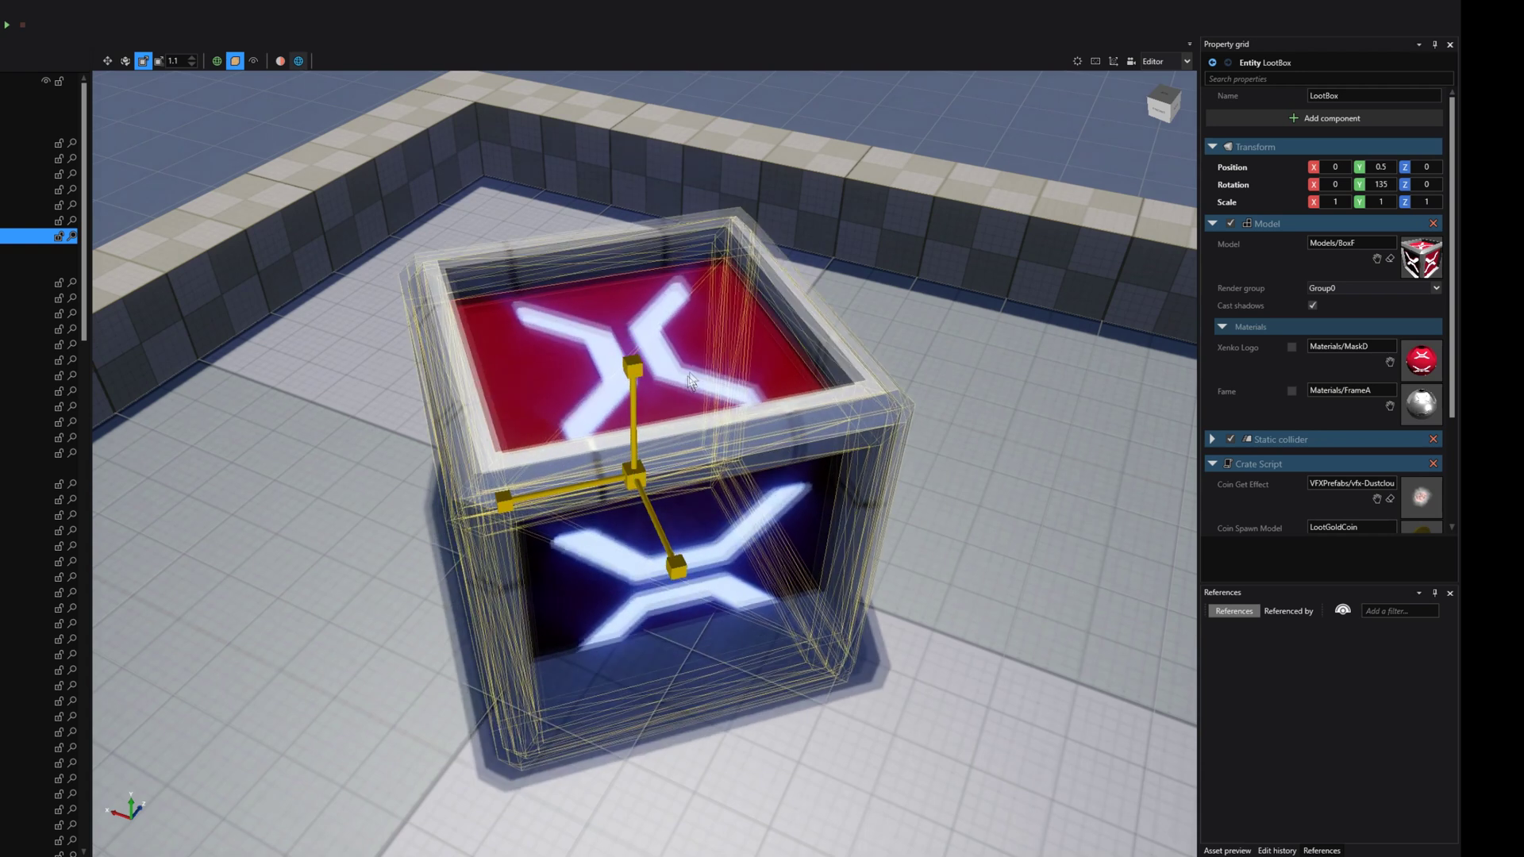
scroll(705, 369, down, 2)
scroll(657, 471, down, 5)
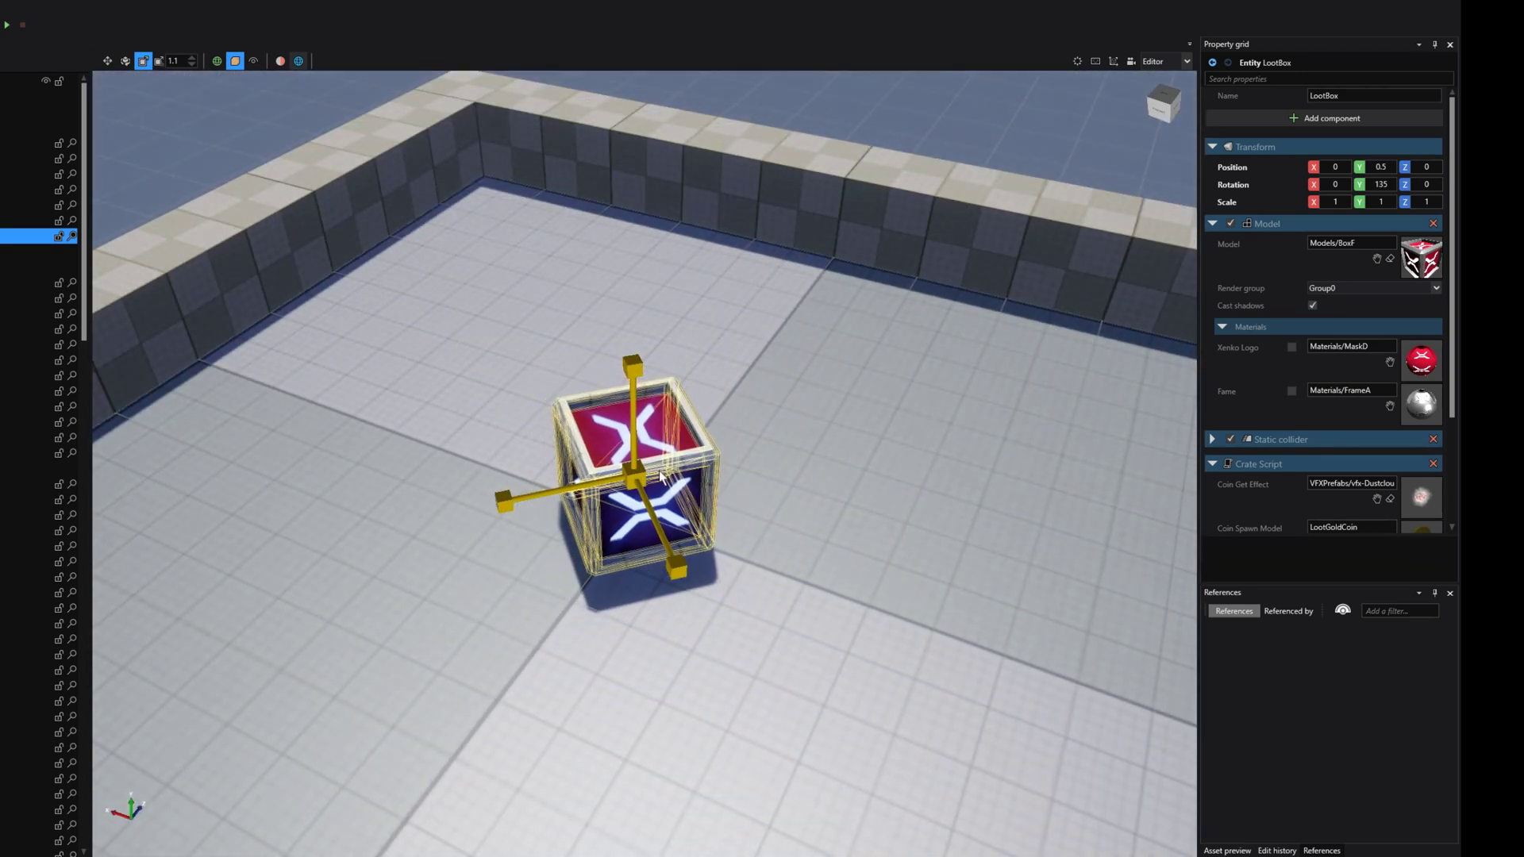
drag(655, 473, 673, 450)
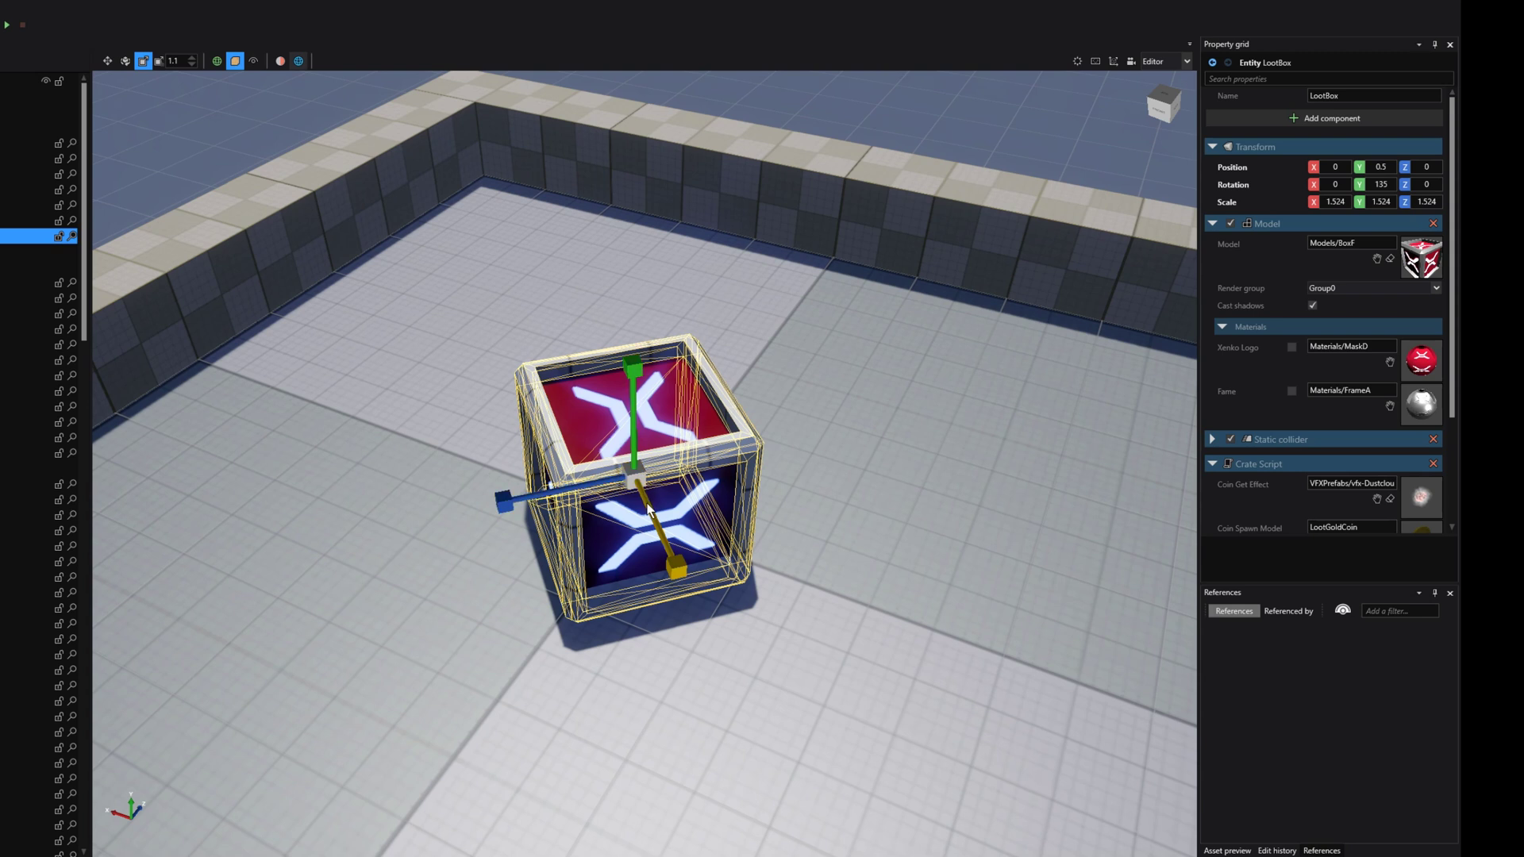
mouse_move(648, 509)
mouse_down()
mouse_move(731, 658)
mouse_move(647, 512)
mouse_up()
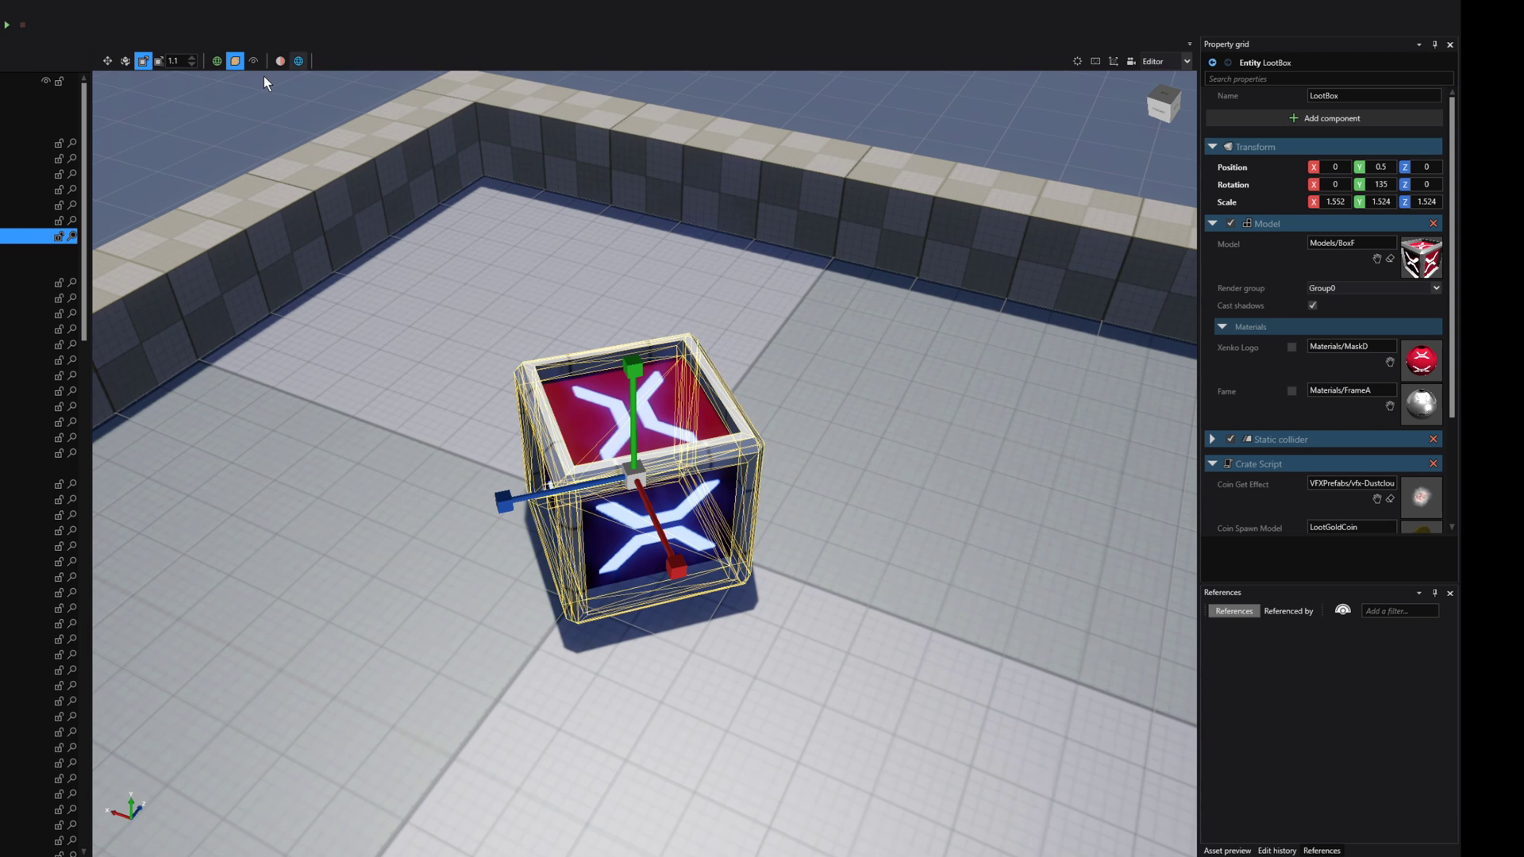
- Try a local-axis move on the crate, undo it, and switch transforms to world coordinates
click(109, 62)
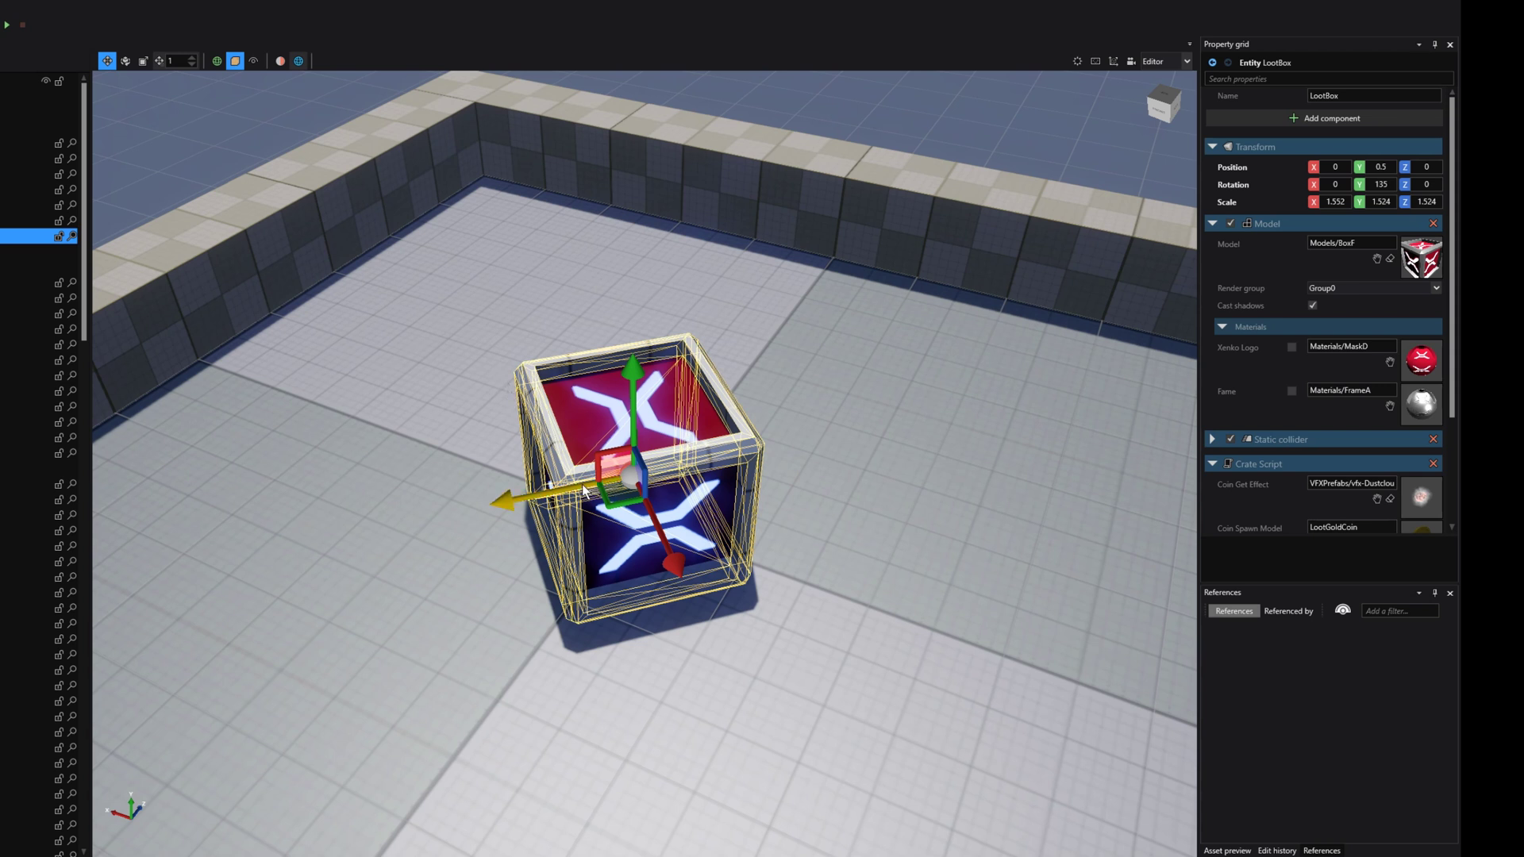
drag(584, 490, 382, 527)
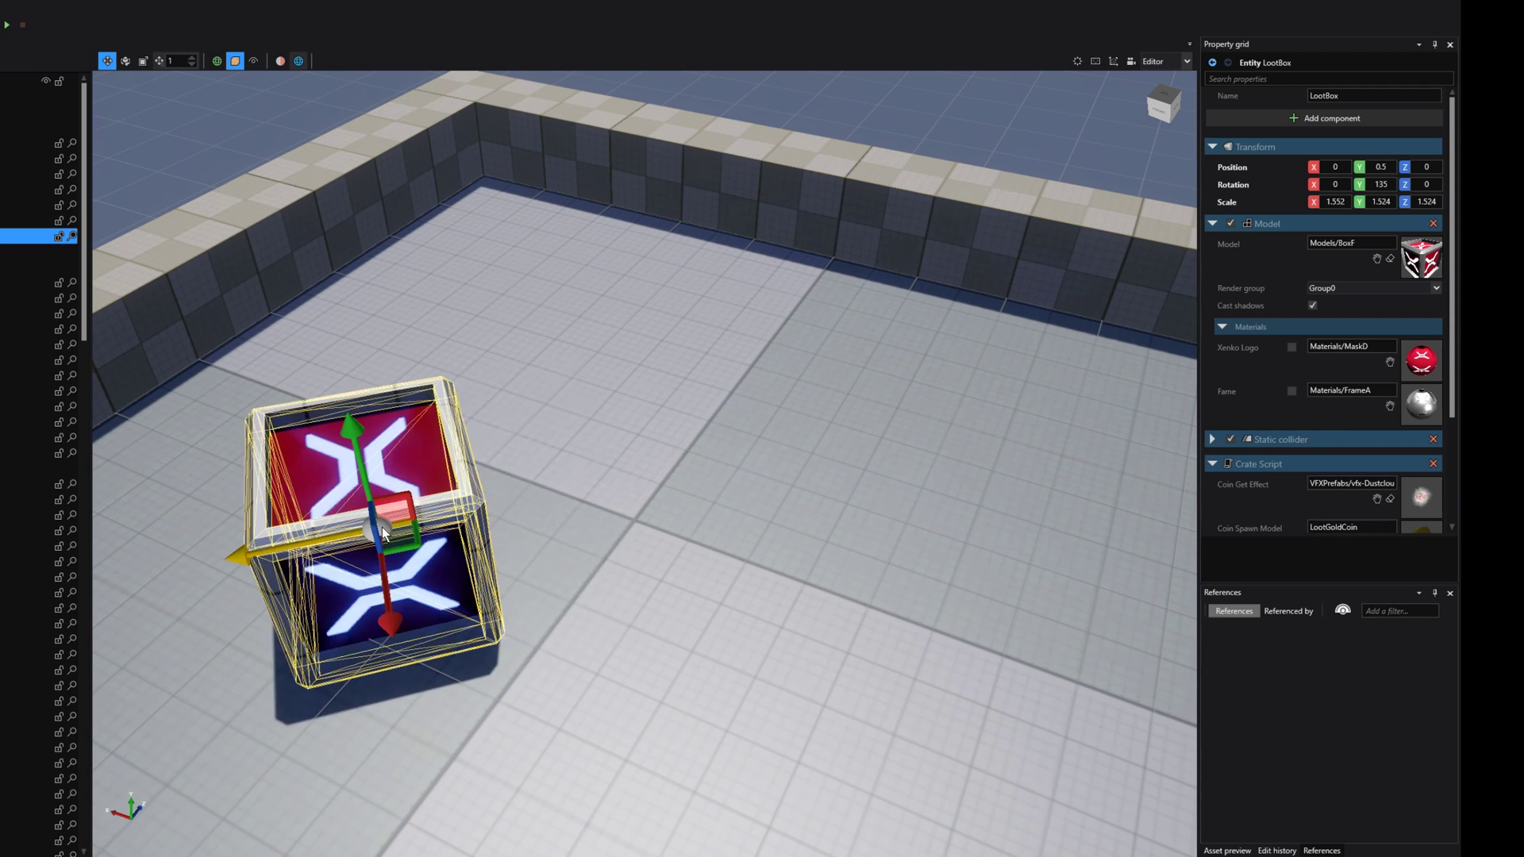
key(ctrl+z)
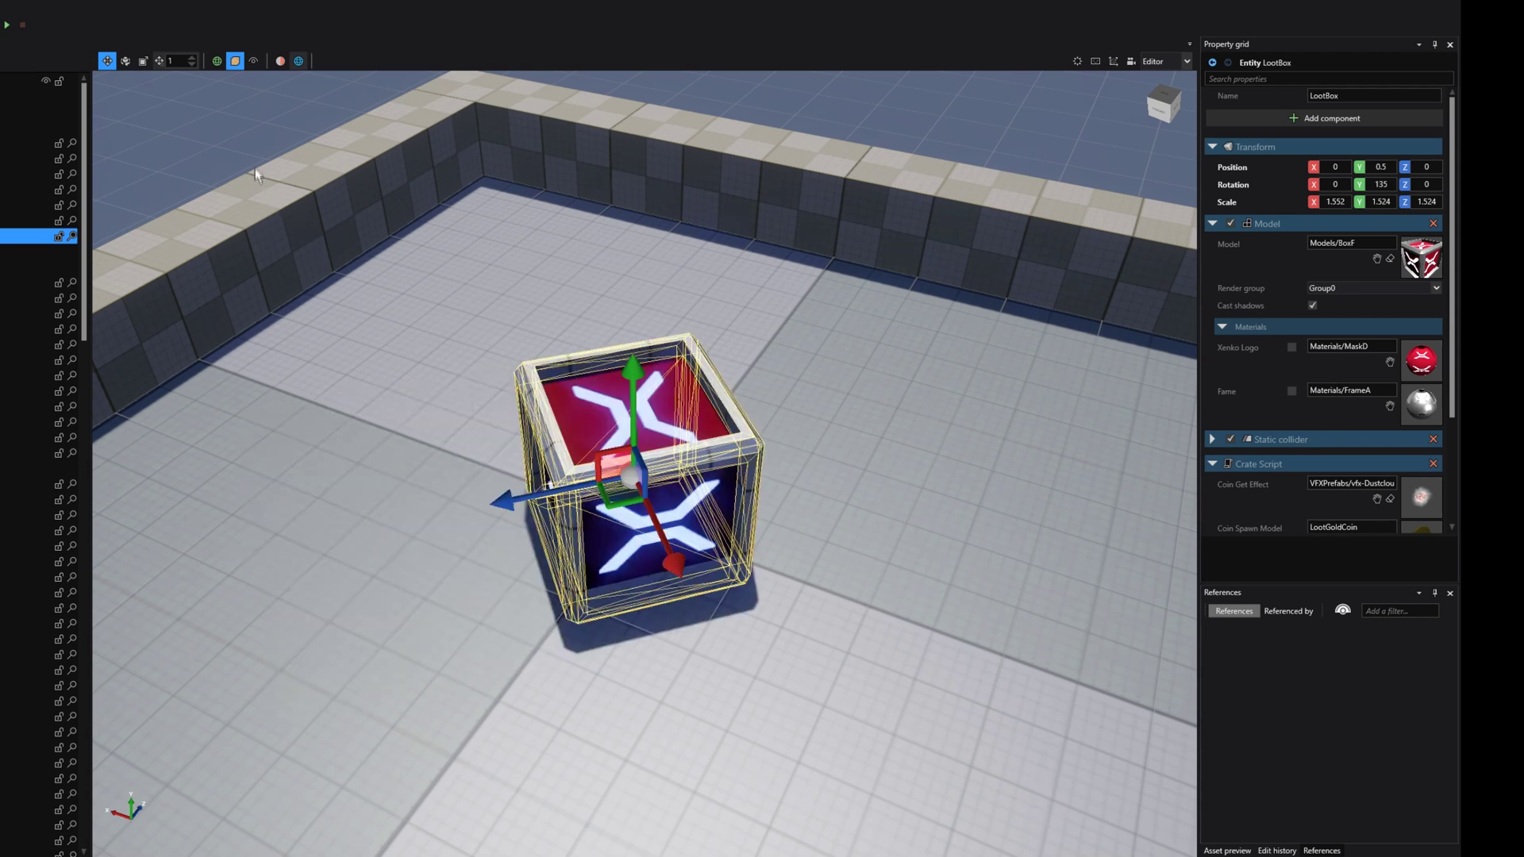
click(217, 62)
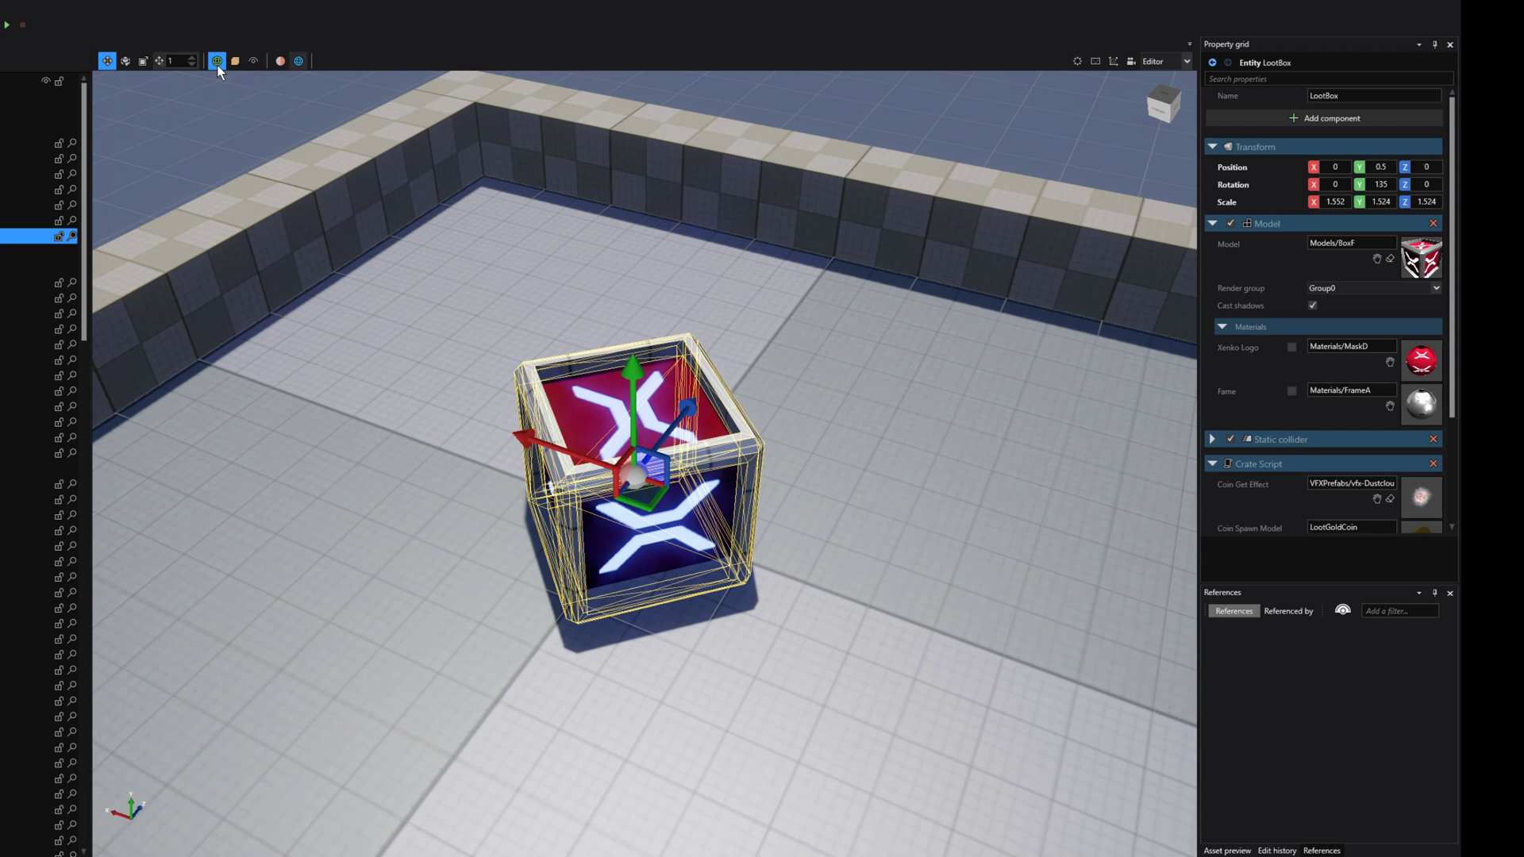
click(259, 64)
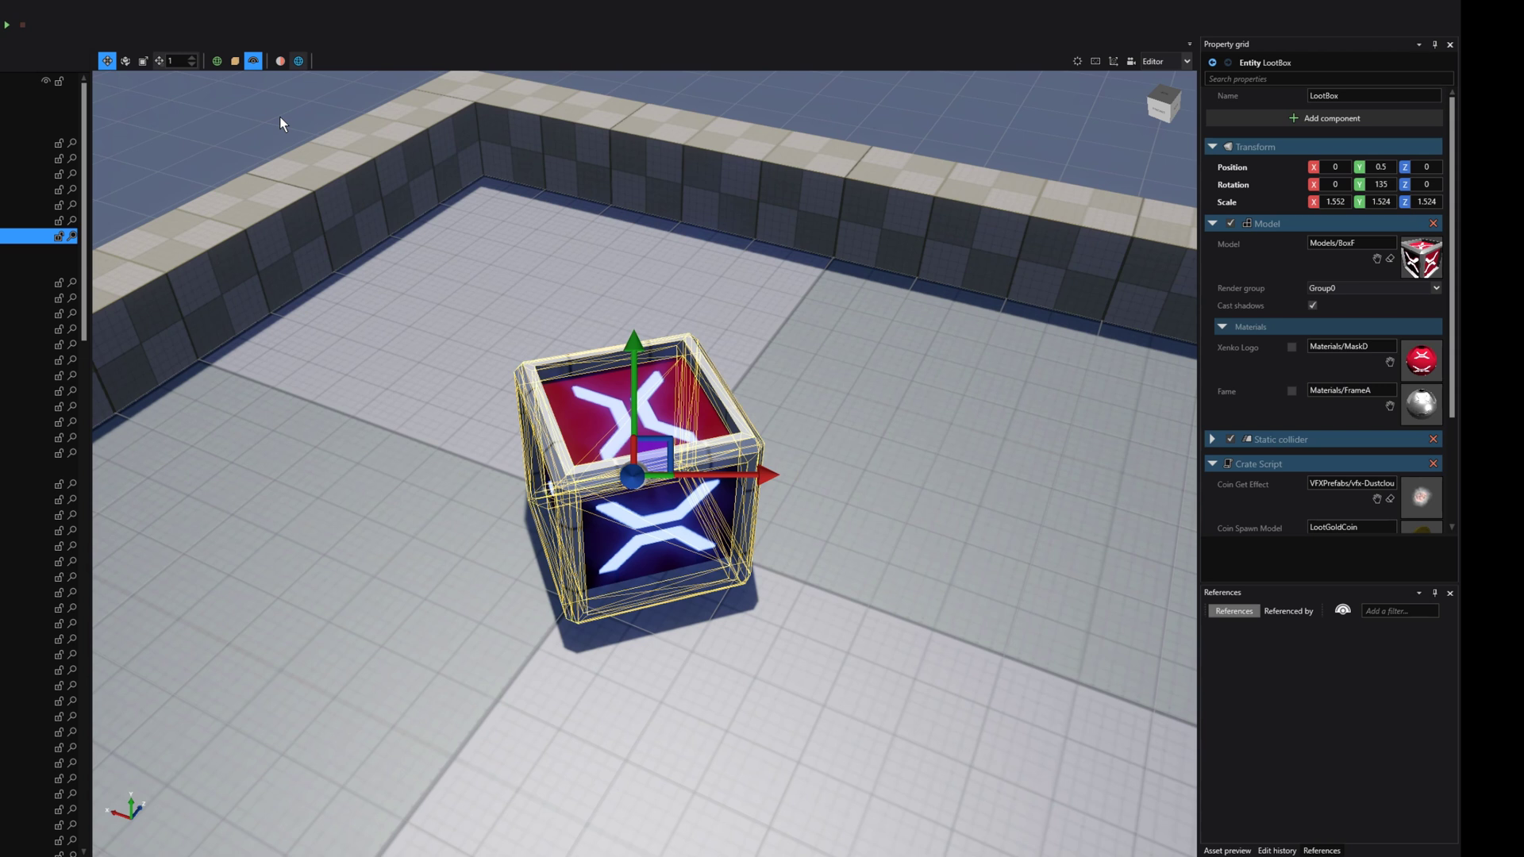
click(217, 61)
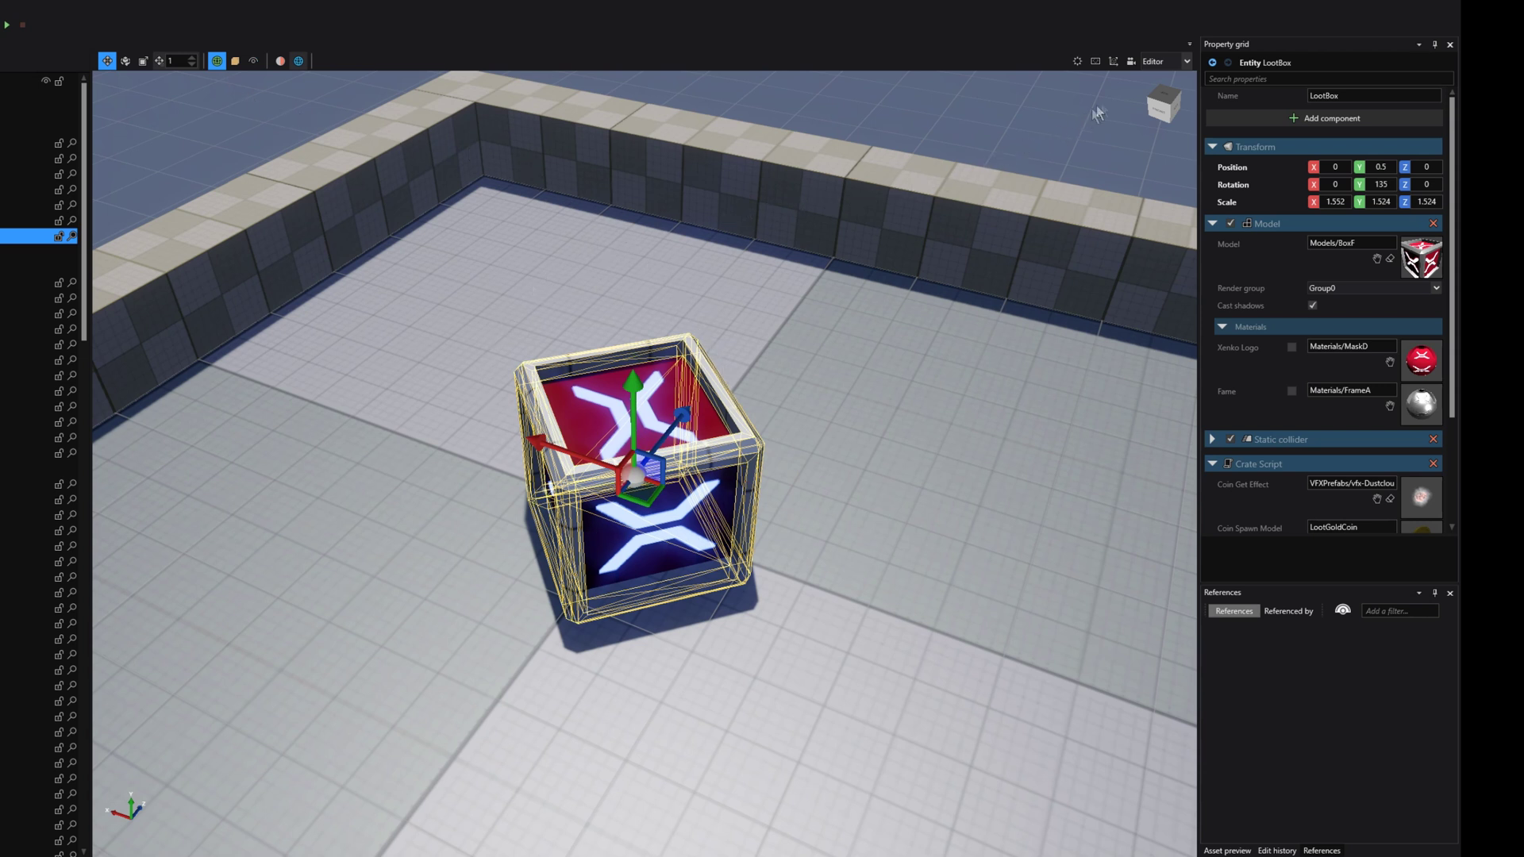
click(1115, 57)
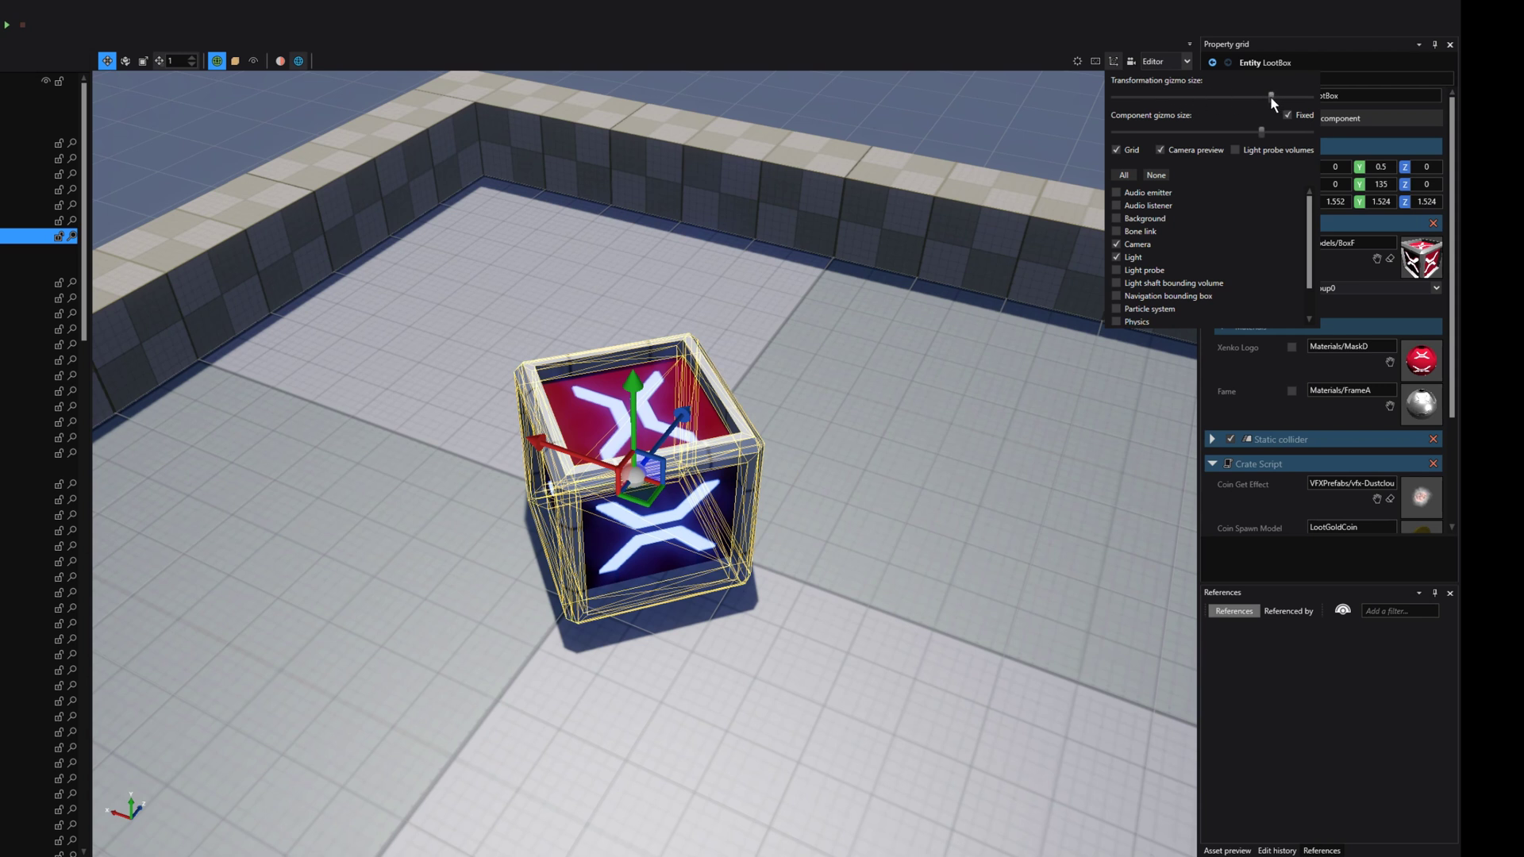
- Adjust the Transformation gizmo size slider to resize the crate's gizmo
mouse_move(1270, 97)
mouse_down()
mouse_move(1145, 106)
mouse_move(1274, 92)
mouse_up()
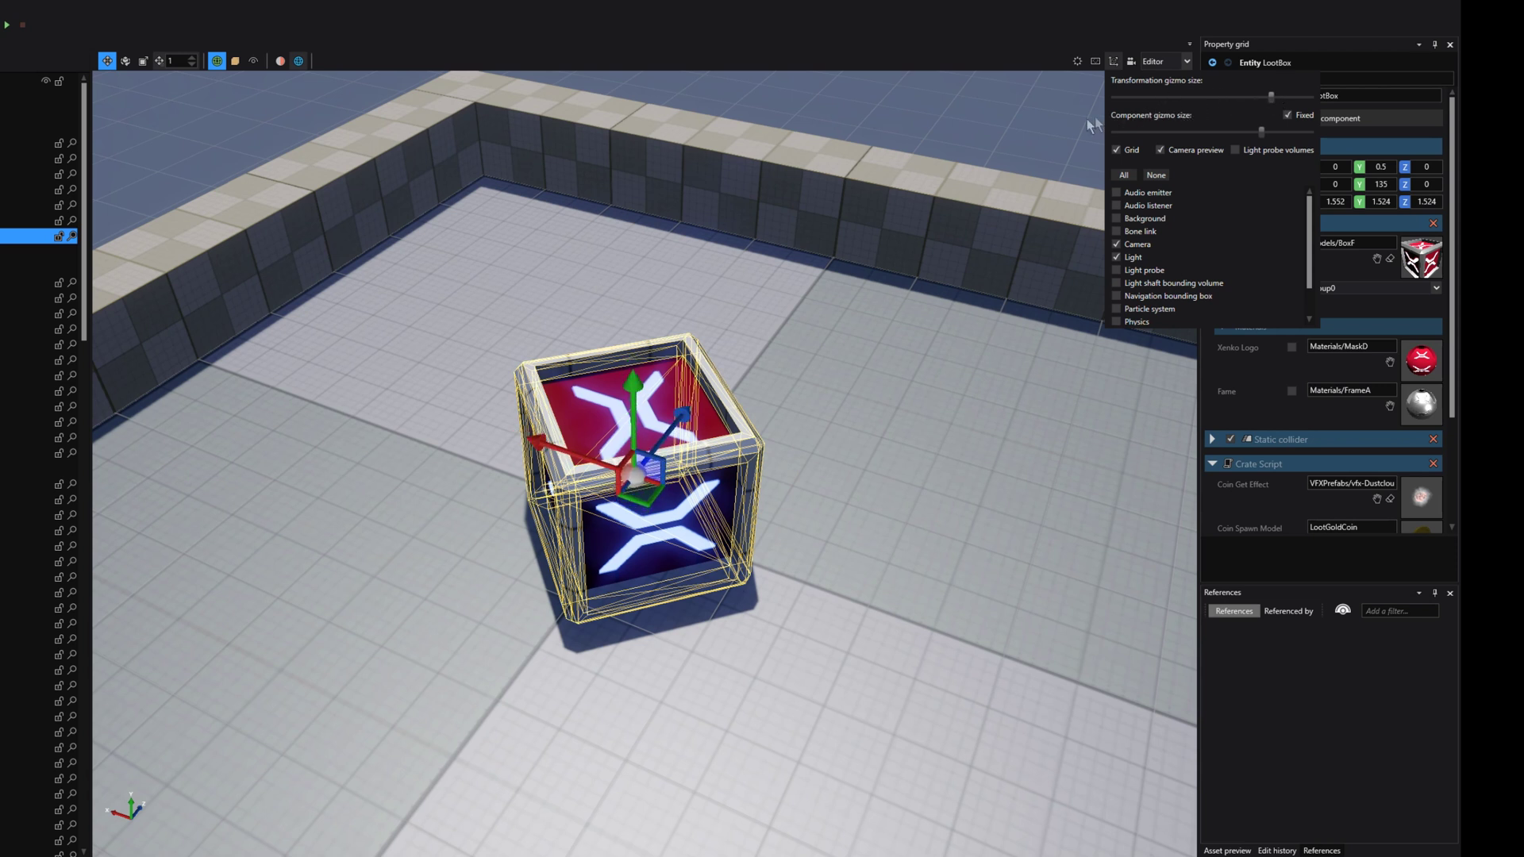